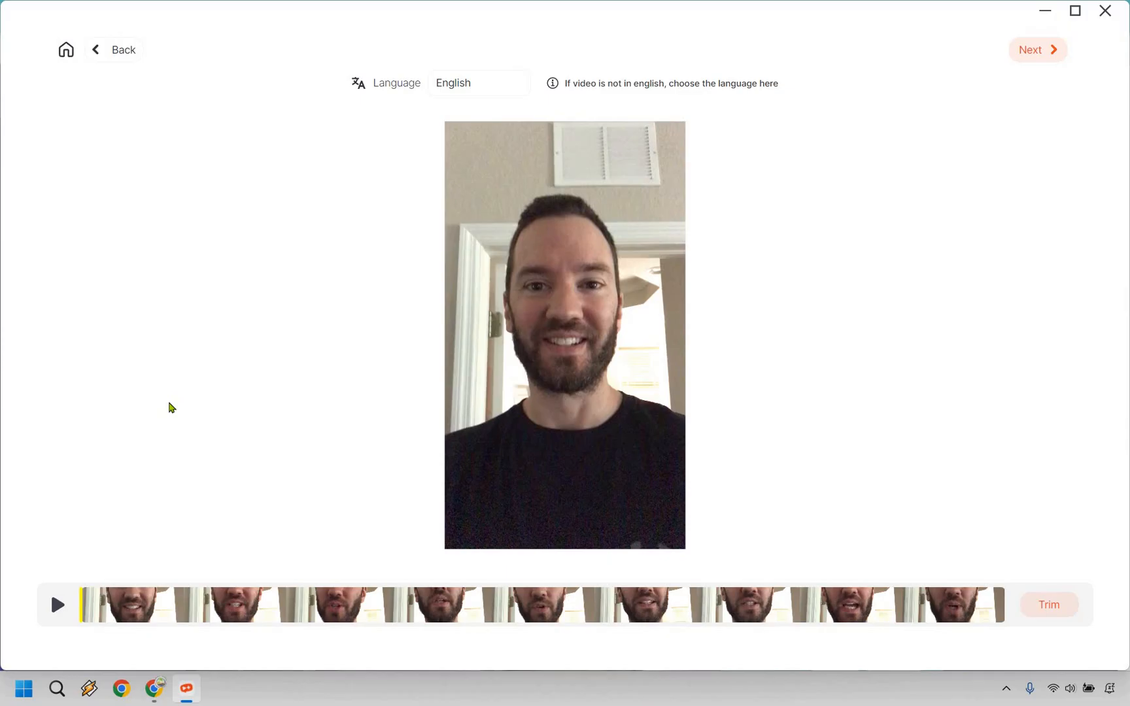
# Play back the imported vertical video before captioning it.
pyautogui.click(57, 606)
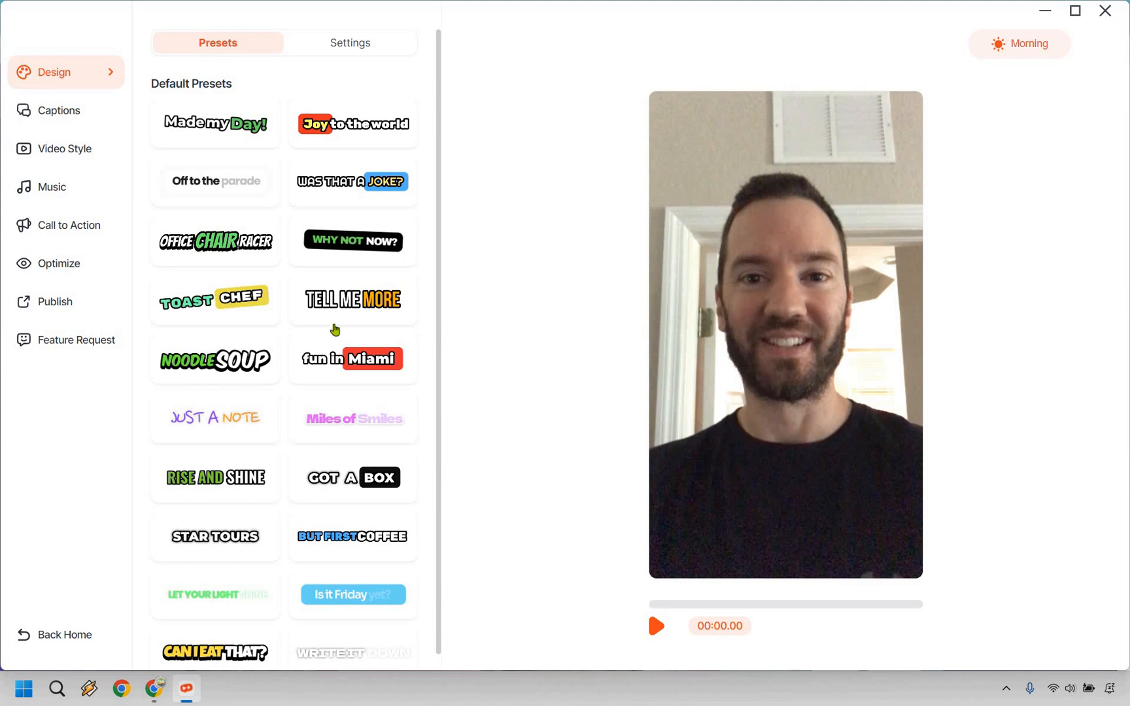
# Try the caption presets Made my Day!, Joy to the world, Was That a Joke?, Why Not Now? and Tell Me More.
pyautogui.click(335, 326)
pyautogui.scroll(-2, 335, 327)
pyautogui.scroll(2, 335, 327)
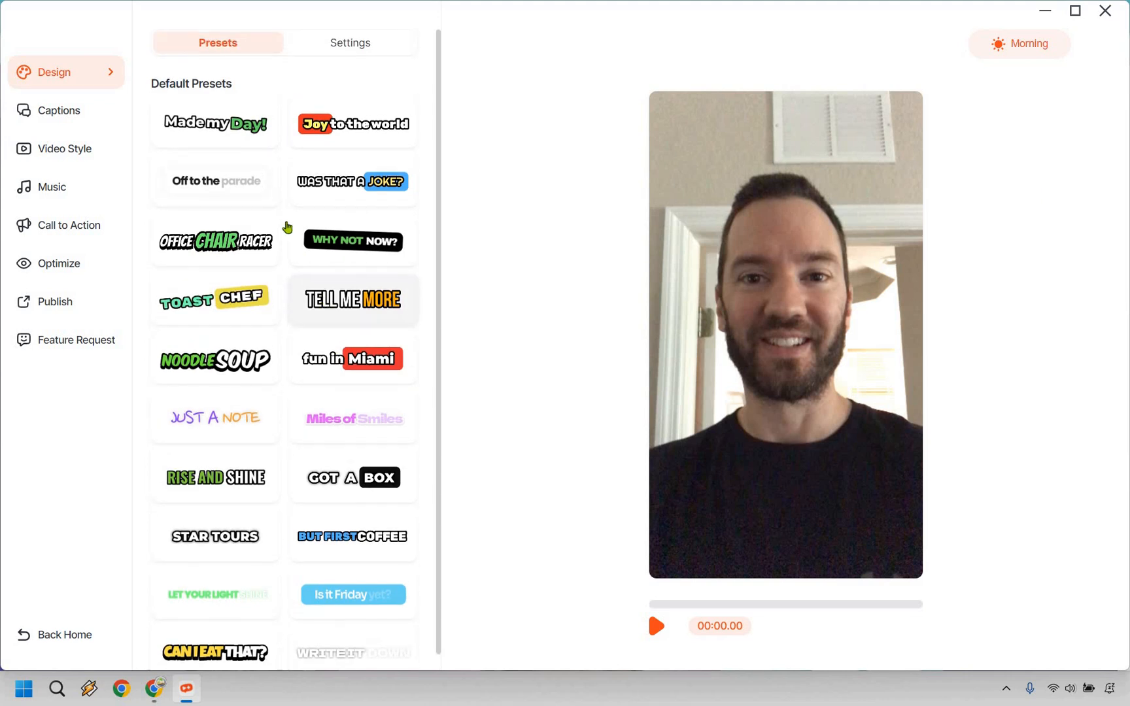
pyautogui.click(222, 135)
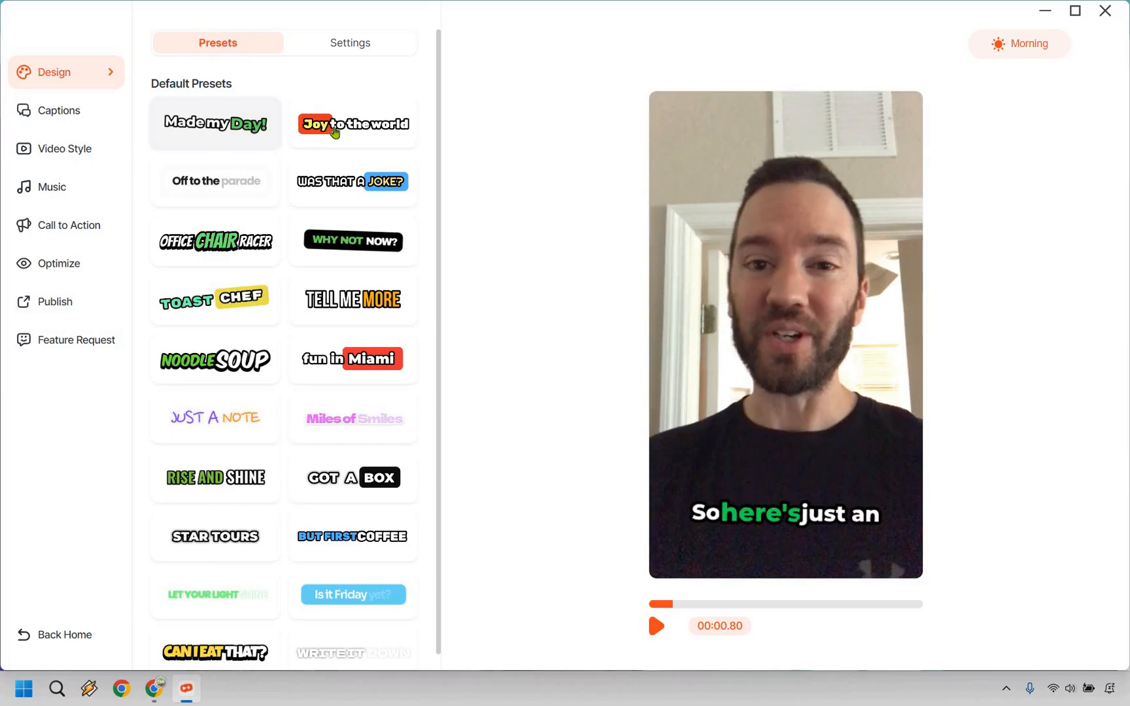
pyautogui.click(335, 131)
pyautogui.click(347, 184)
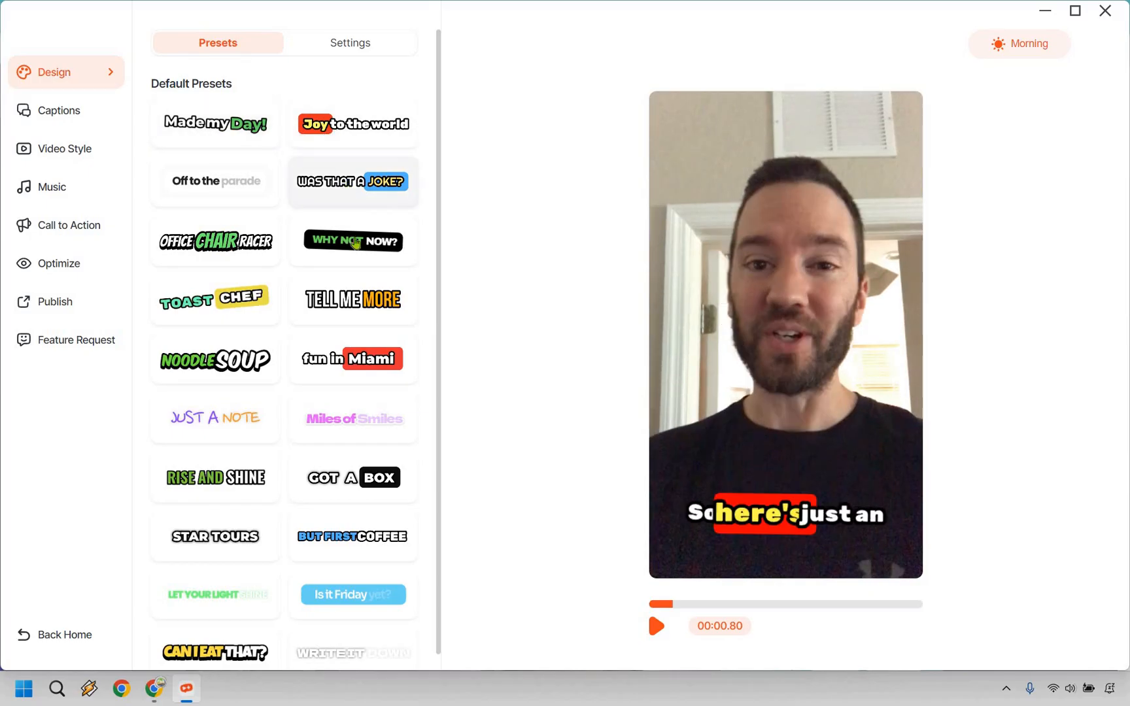
pyautogui.click(356, 242)
pyautogui.click(357, 299)
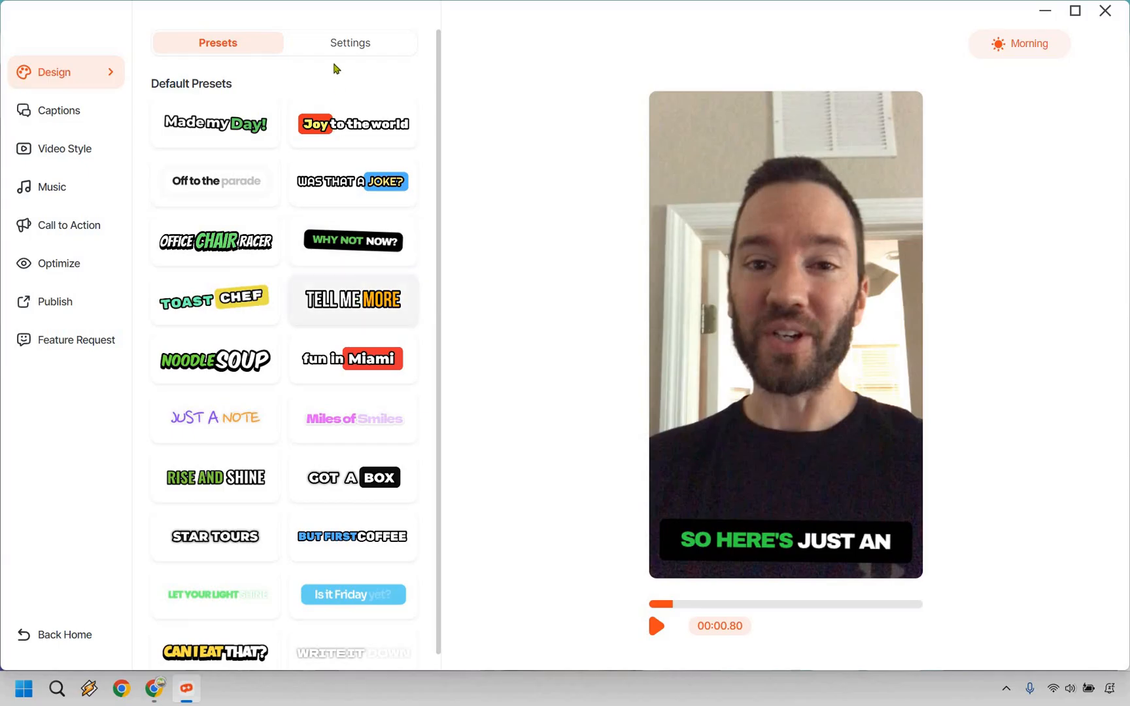
# Examine the caption design settings, from font, colours and position down to the option for saving a custom preset.
pyautogui.click(330, 44)
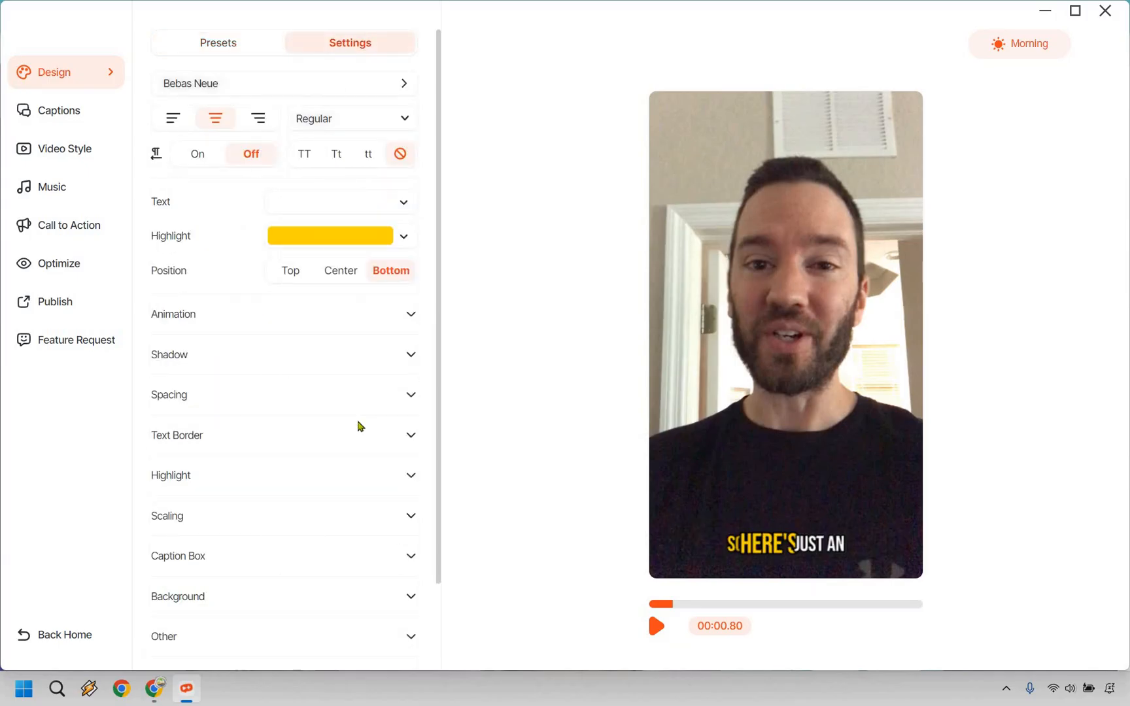
pyautogui.scroll(-3, 361, 427)
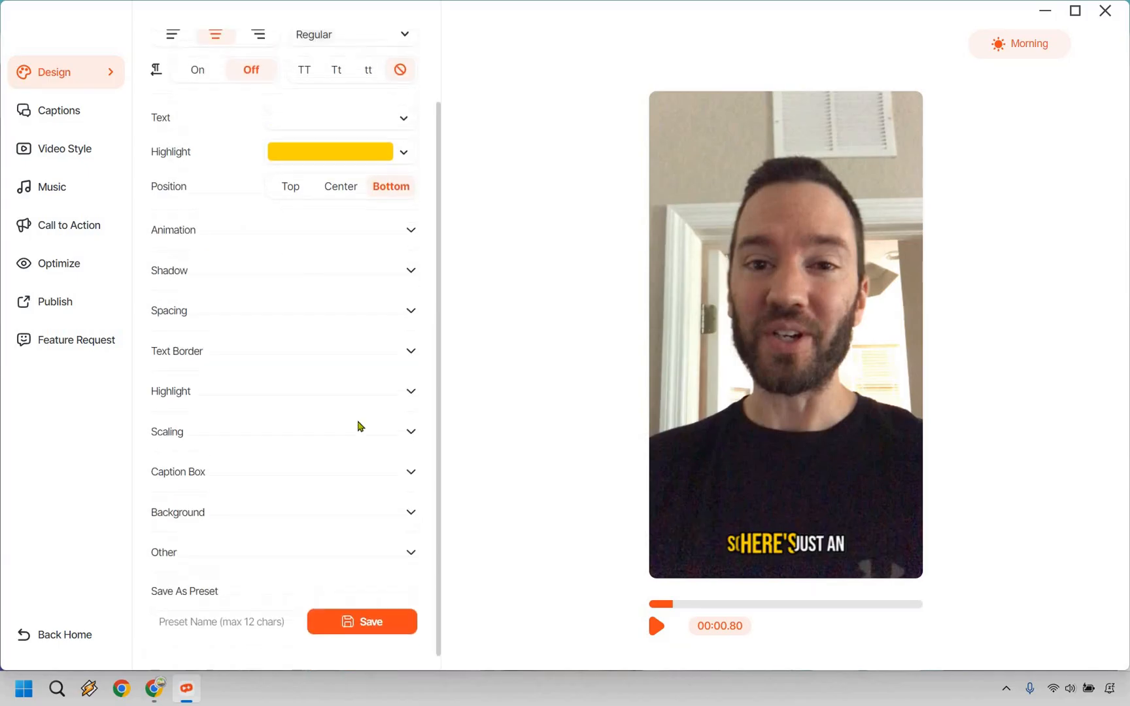
pyautogui.scroll(3, 361, 426)
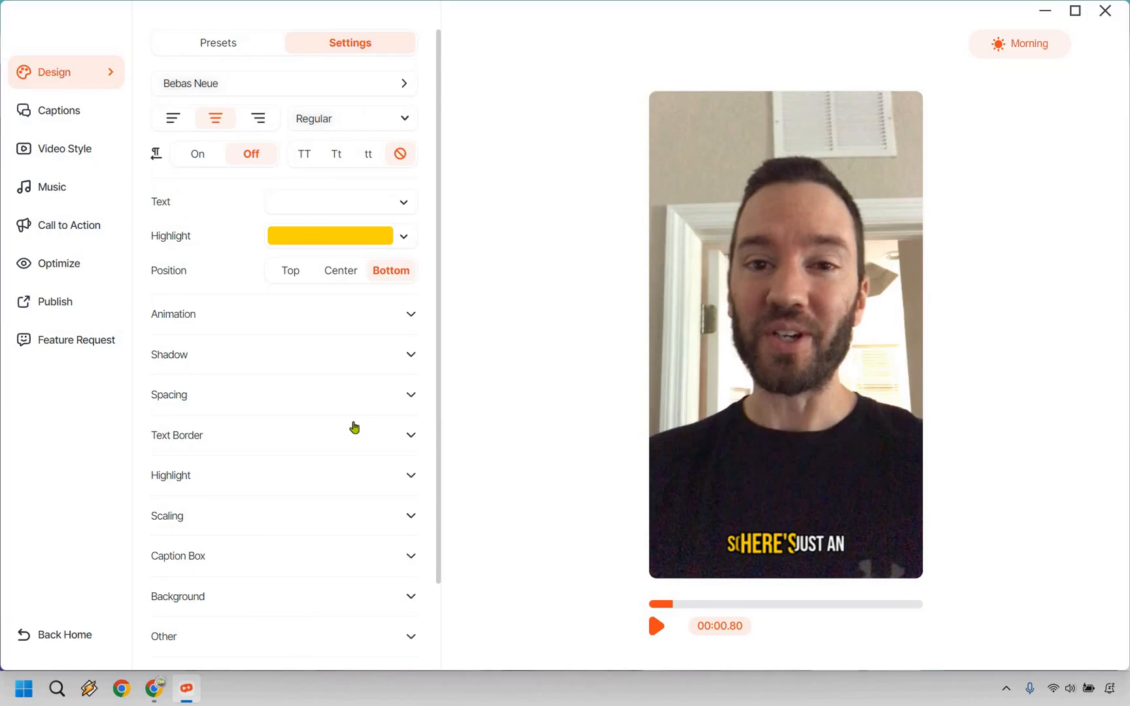
pyautogui.scroll(-3, 355, 428)
pyautogui.scroll(3, 354, 425)
pyautogui.scroll(-3, 315, 445)
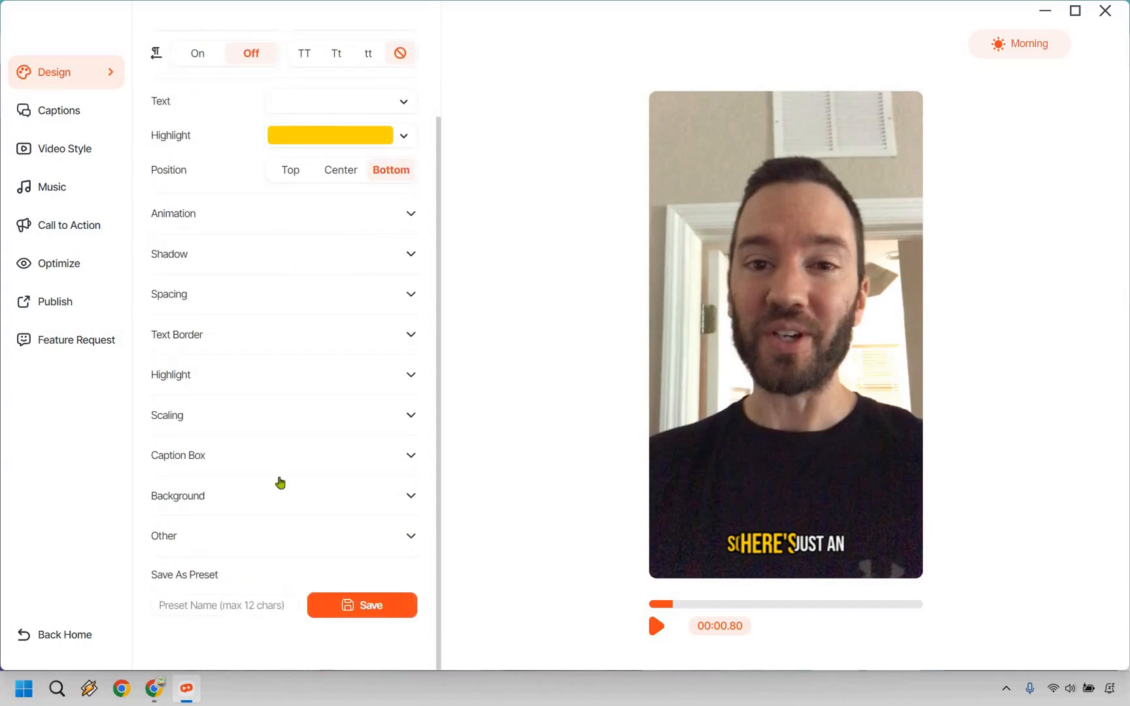
pyautogui.scroll(3, 293, 445)
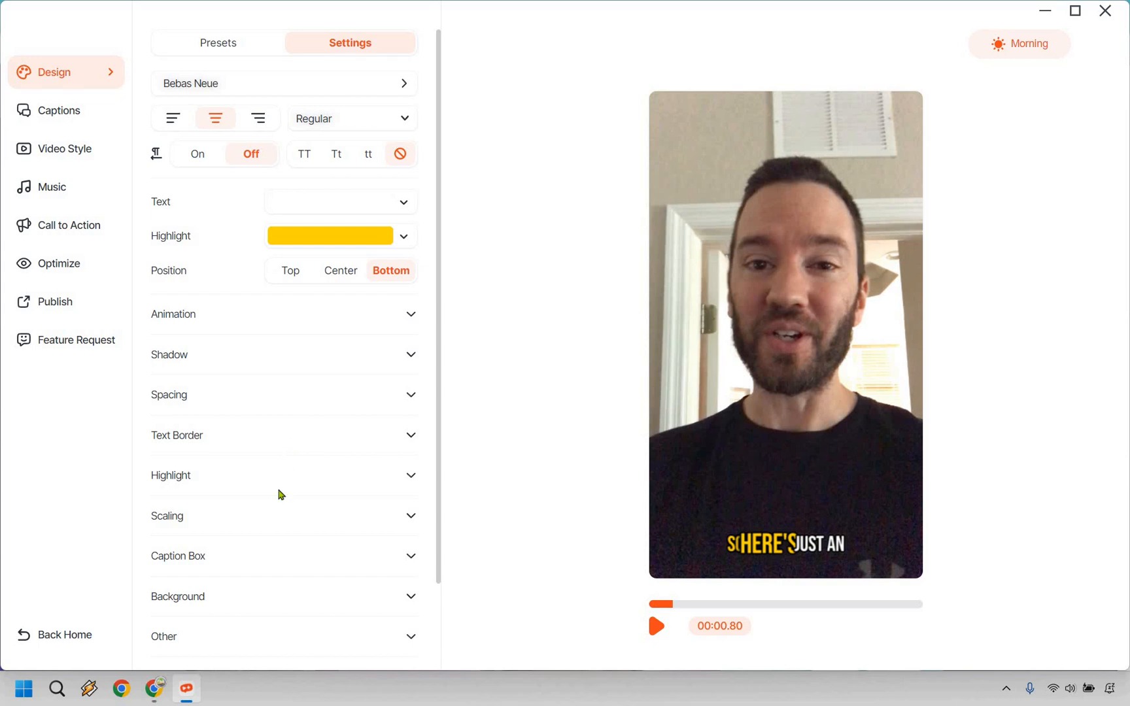
pyautogui.scroll(-3, 232, 575)
pyautogui.scroll(3, 213, 41)
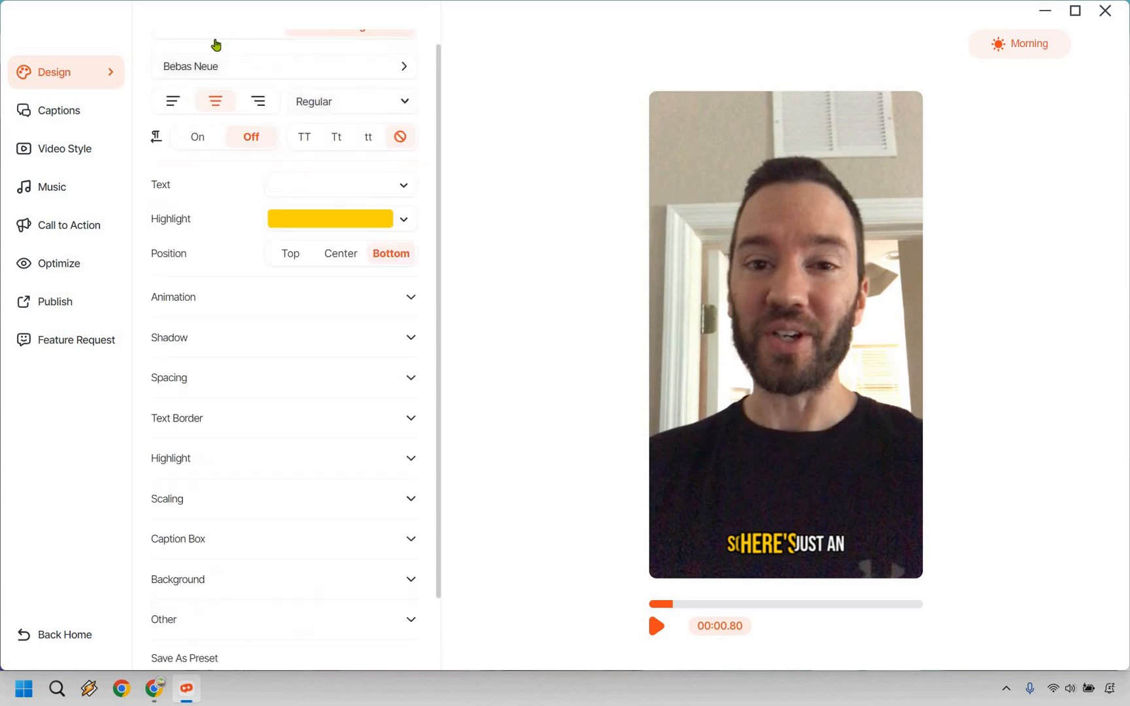
# Try the fun in Miami, Miles of Smiles and Got a Box presets, and apply But First Coffee to the captions.
pyautogui.click(214, 43)
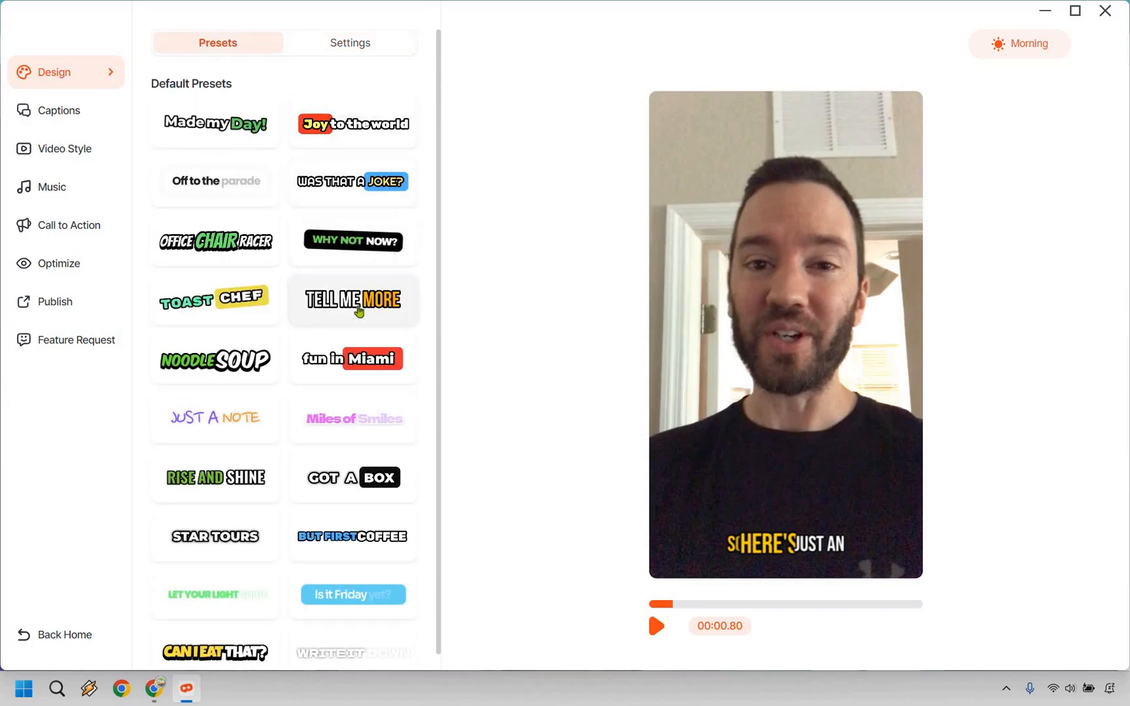
pyautogui.click(352, 371)
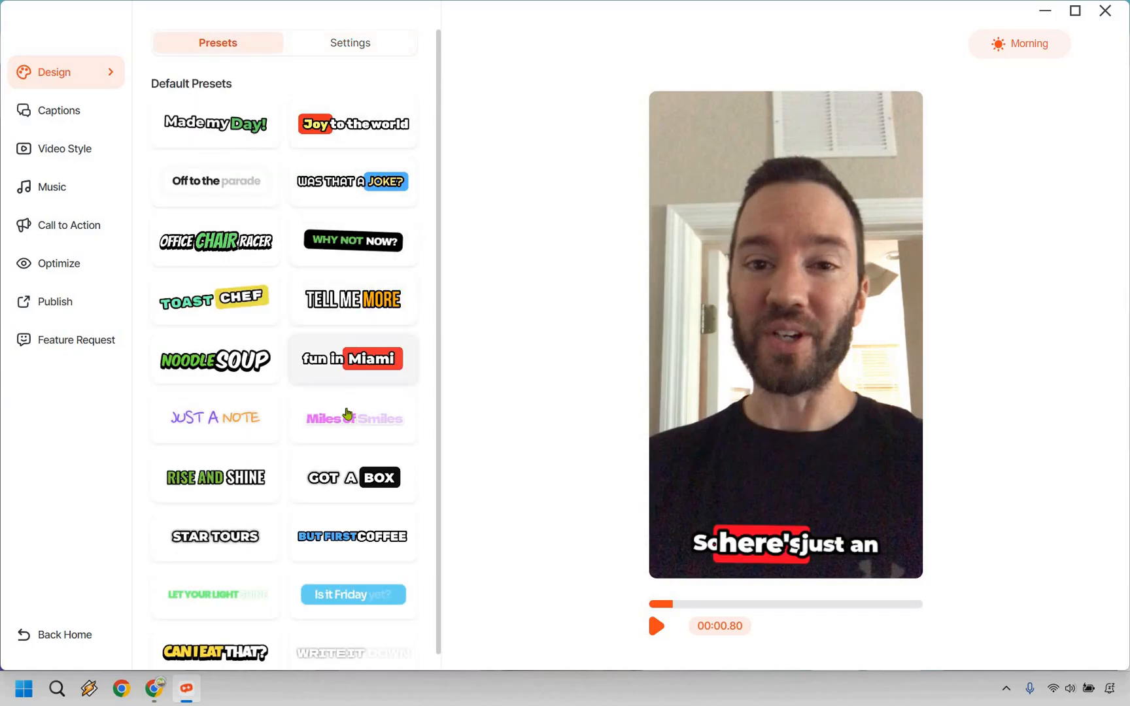
pyautogui.click(344, 419)
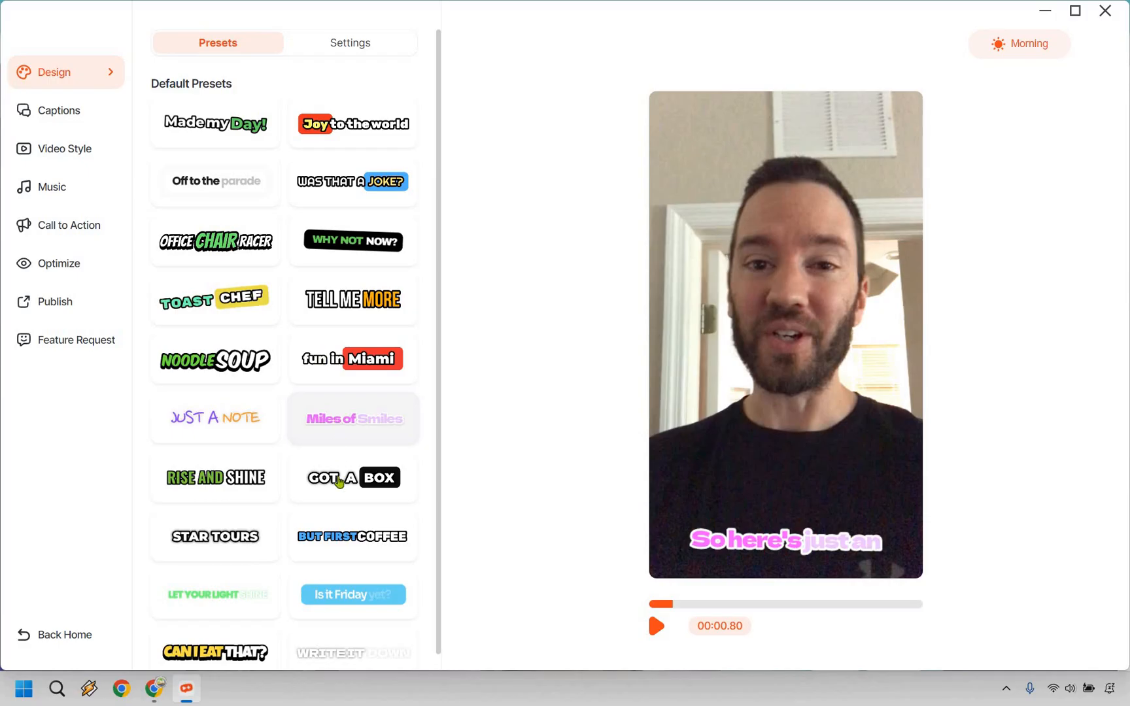
pyautogui.click(338, 481)
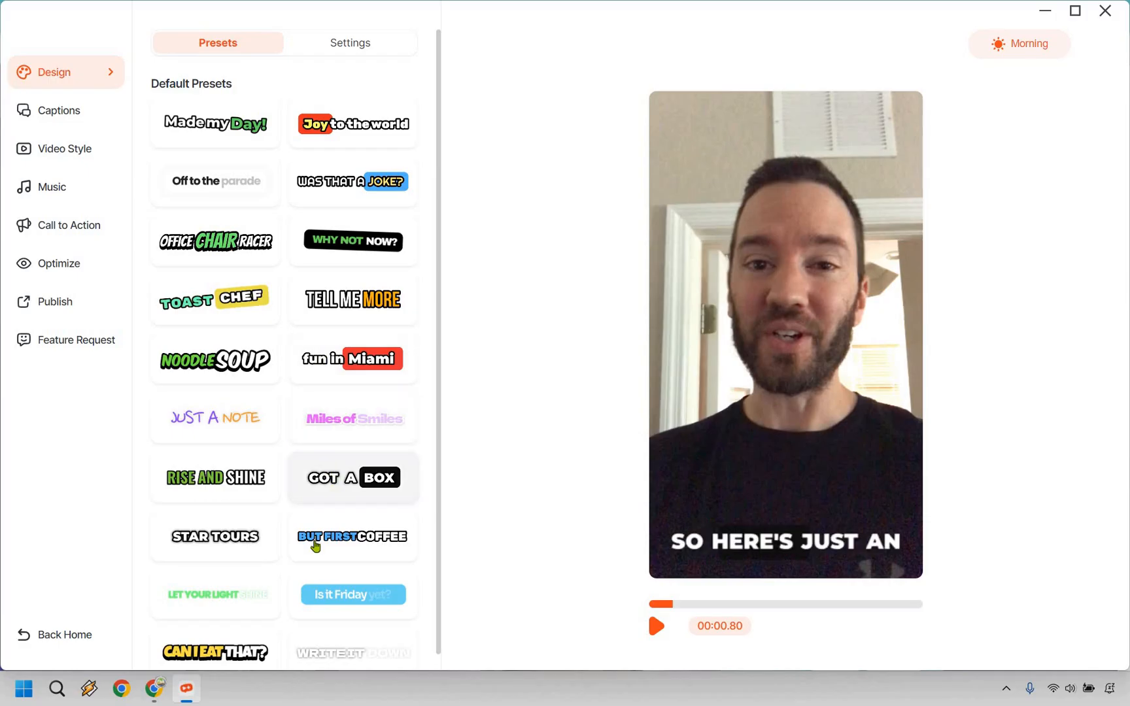
pyautogui.click(316, 544)
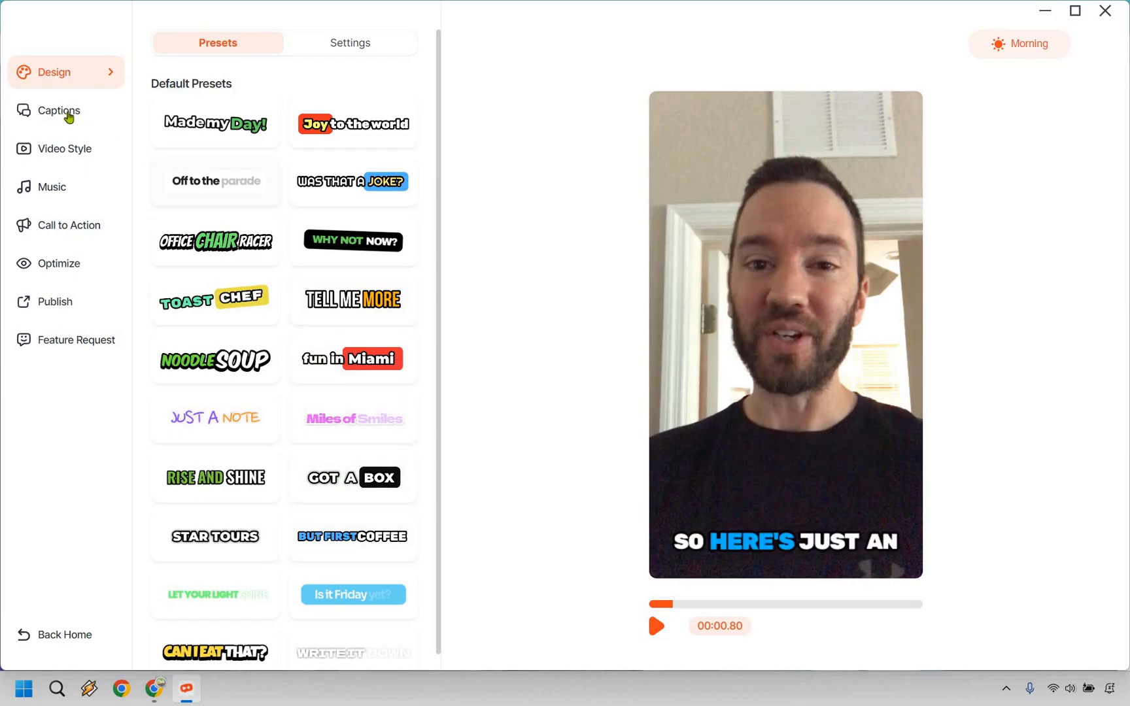
# Review the generated captions through to the end and add Magic Emojis to them.
pyautogui.click(67, 113)
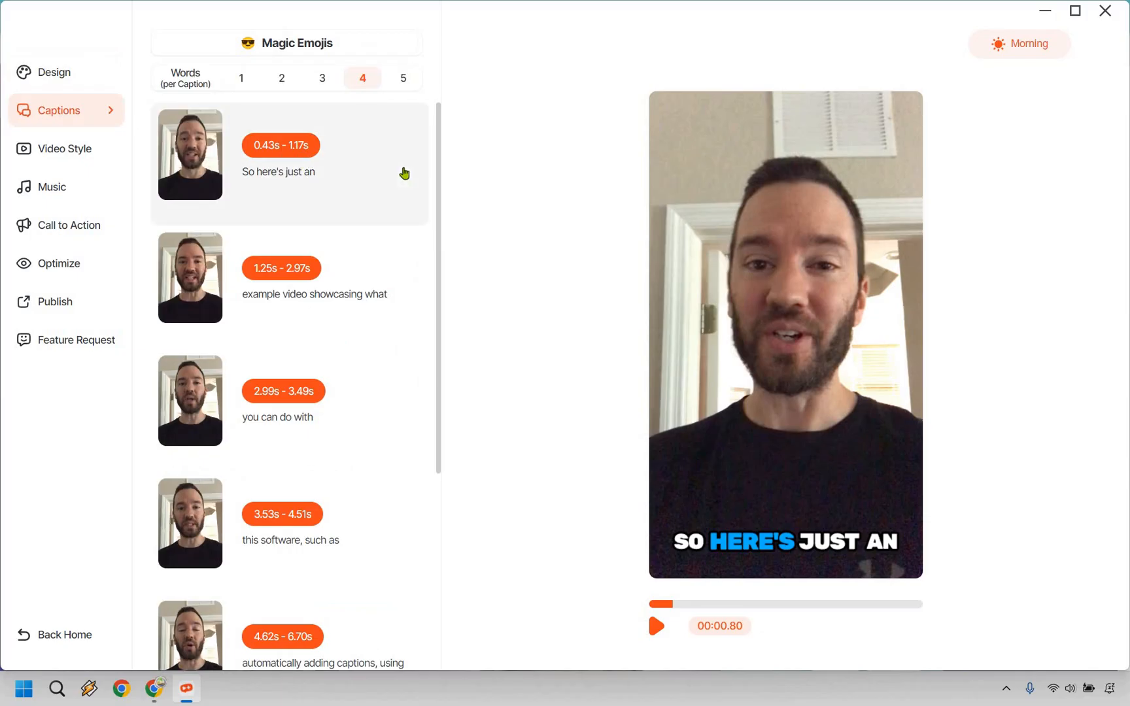
pyautogui.scroll(-1, 386, 222)
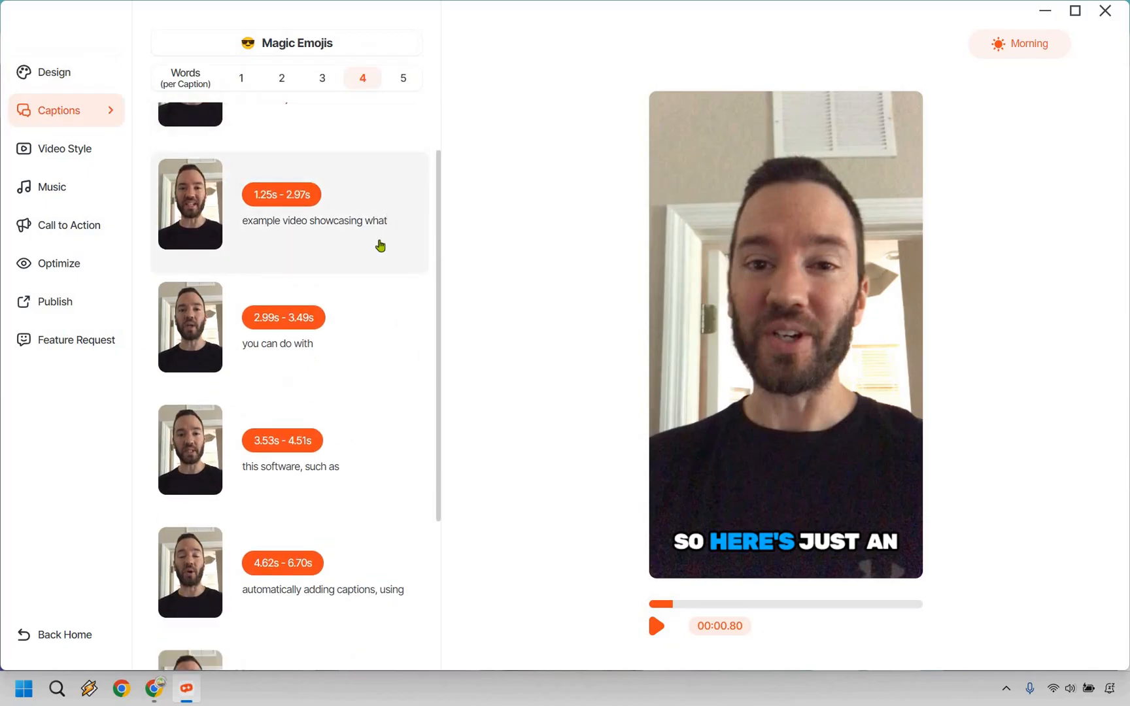
pyautogui.scroll(-2, 377, 262)
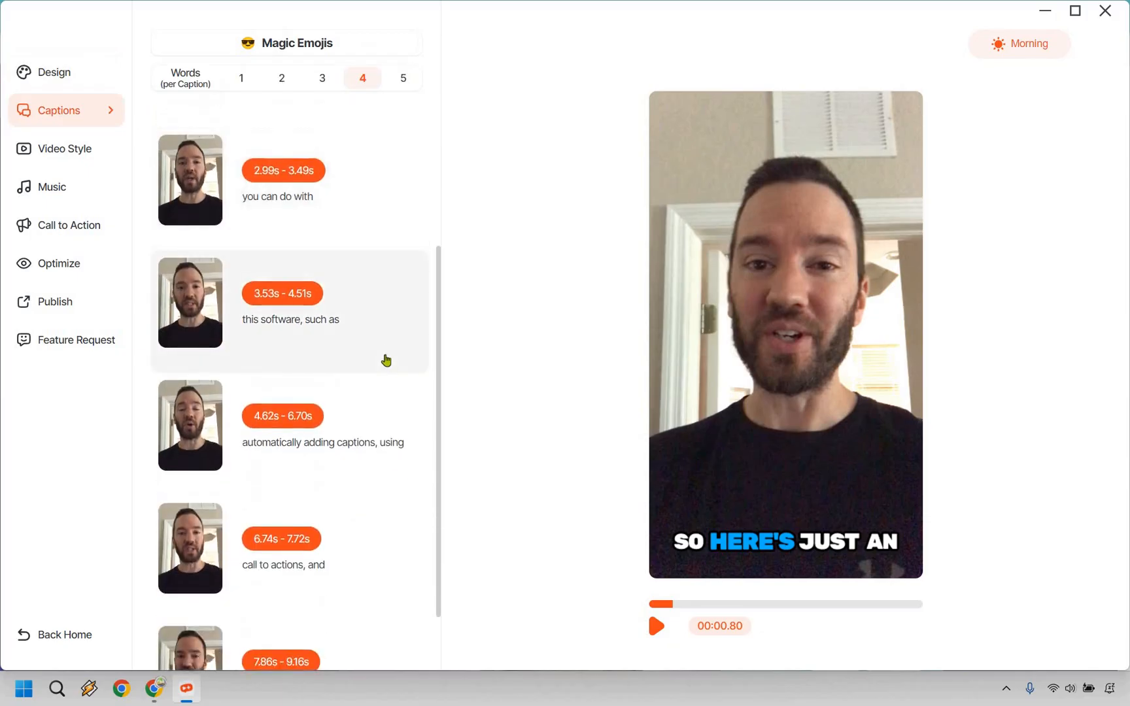
pyautogui.scroll(-1, 386, 360)
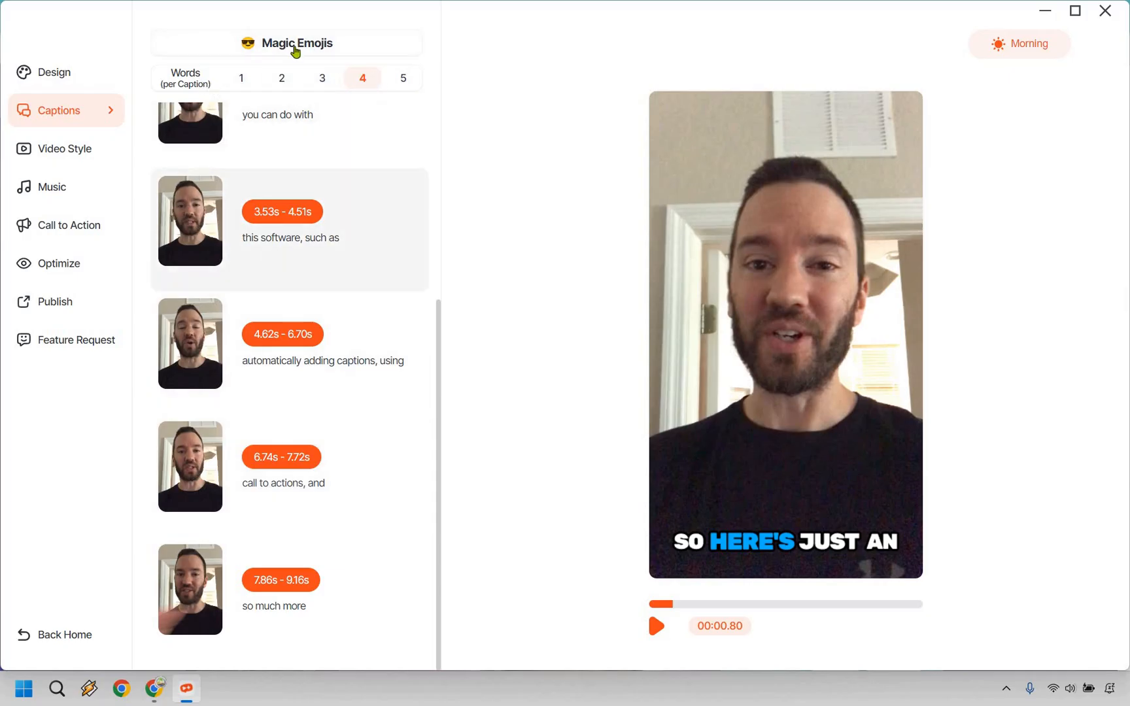
pyautogui.click(296, 51)
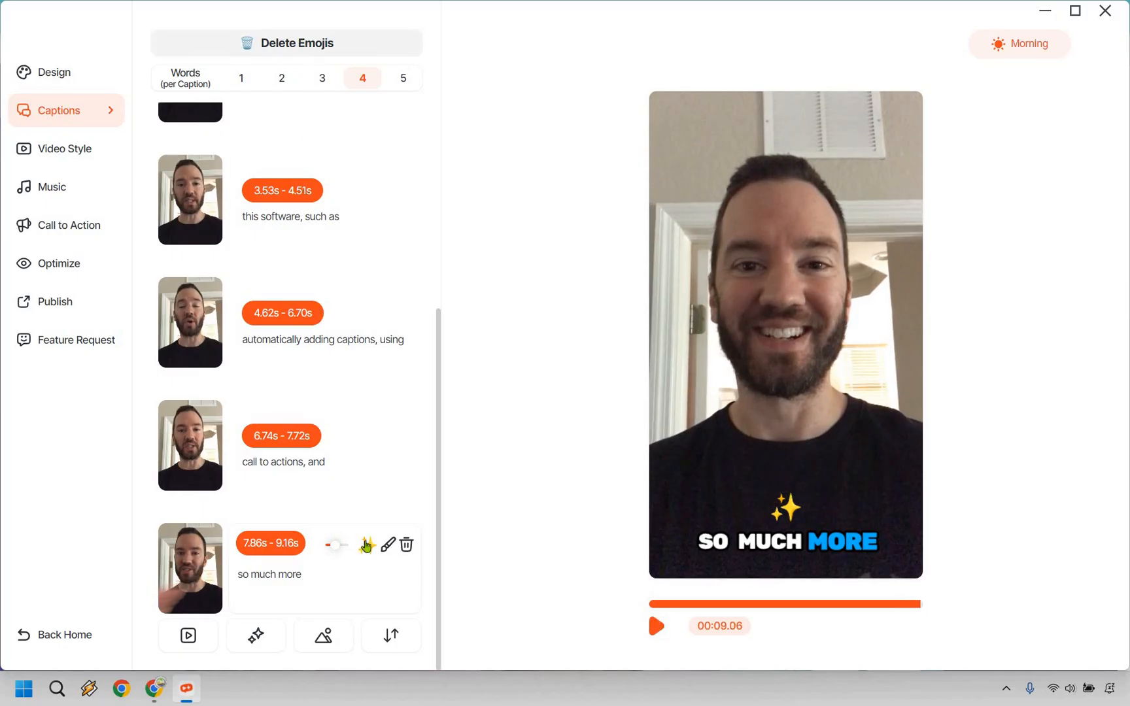
# Check the emojis in the caption list and preview the "call to actions, and" caption.
pyautogui.scroll(5, 368, 546)
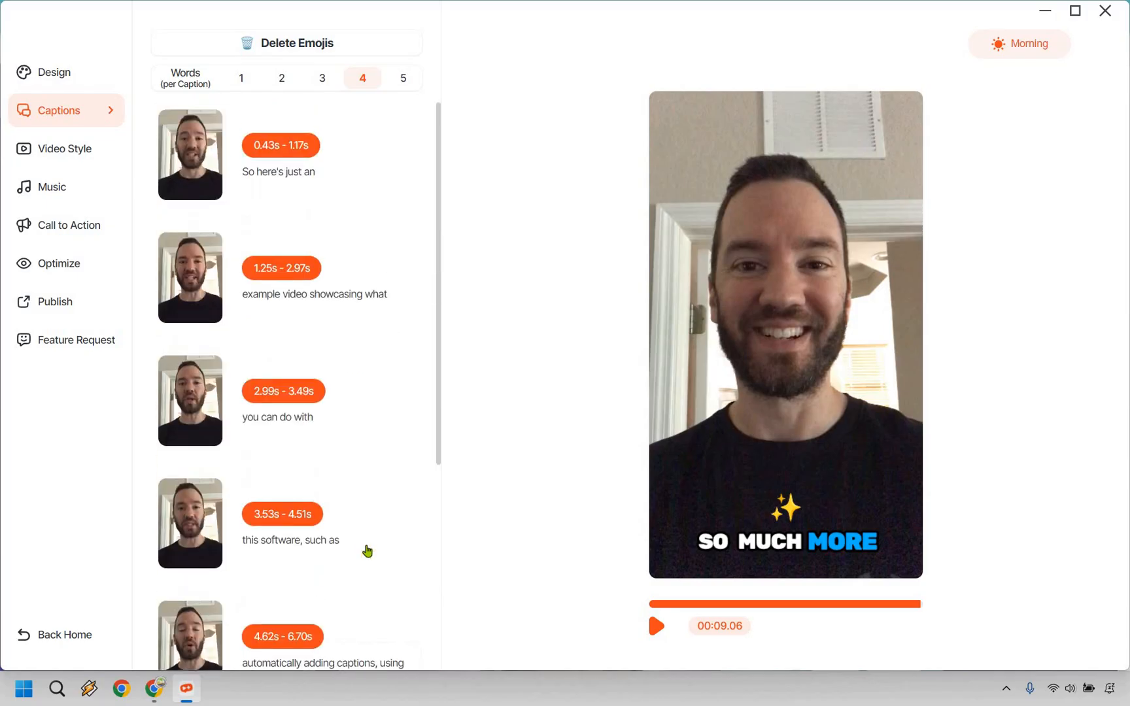
pyautogui.scroll(-5, 366, 548)
pyautogui.click(344, 453)
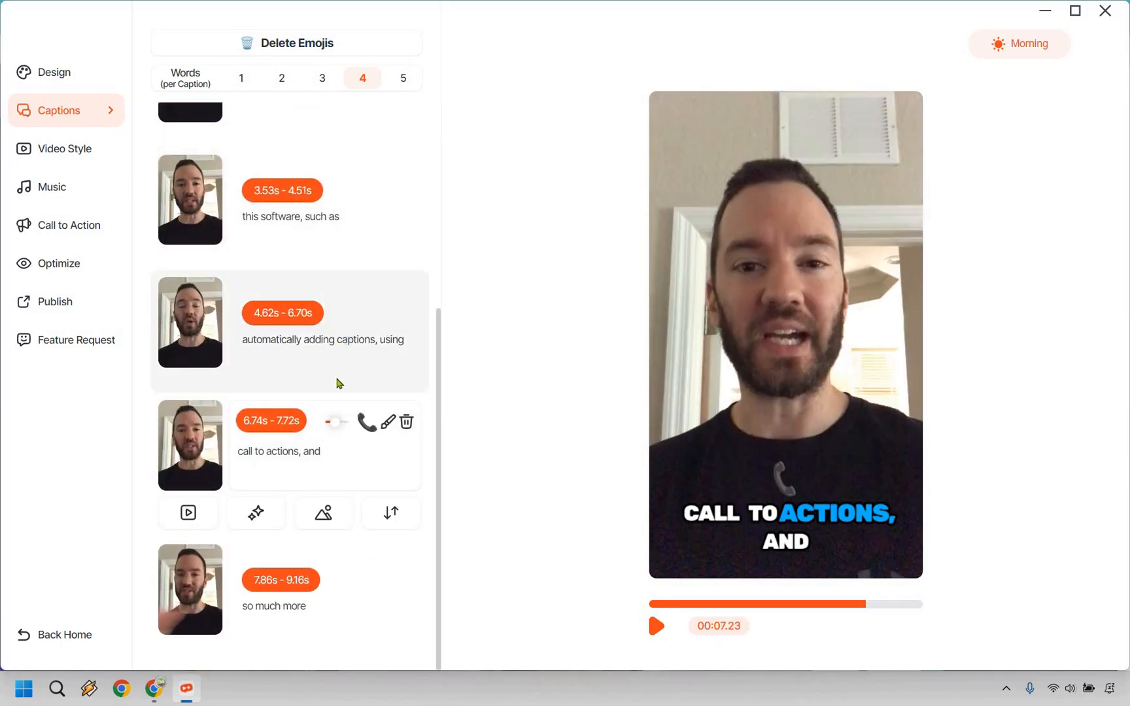
pyautogui.click(114, 116)
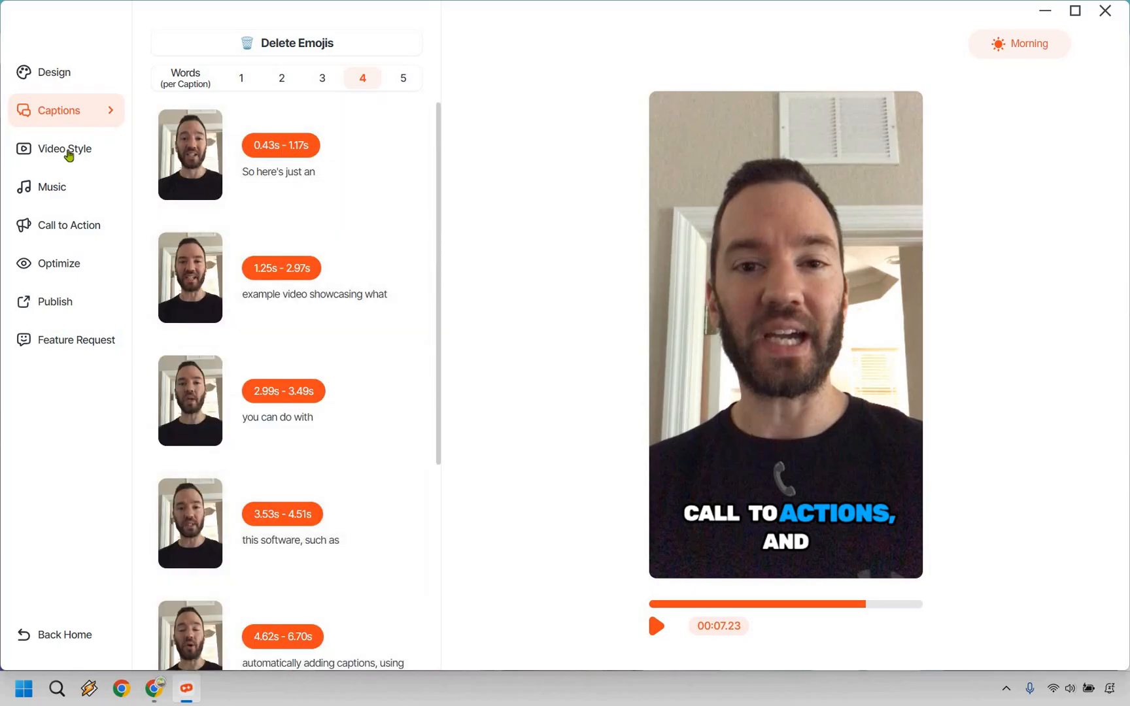
# Try the Simple, 90s and Astronaut video styles in 9:16, and apply the Film style to the video.
pyautogui.click(69, 150)
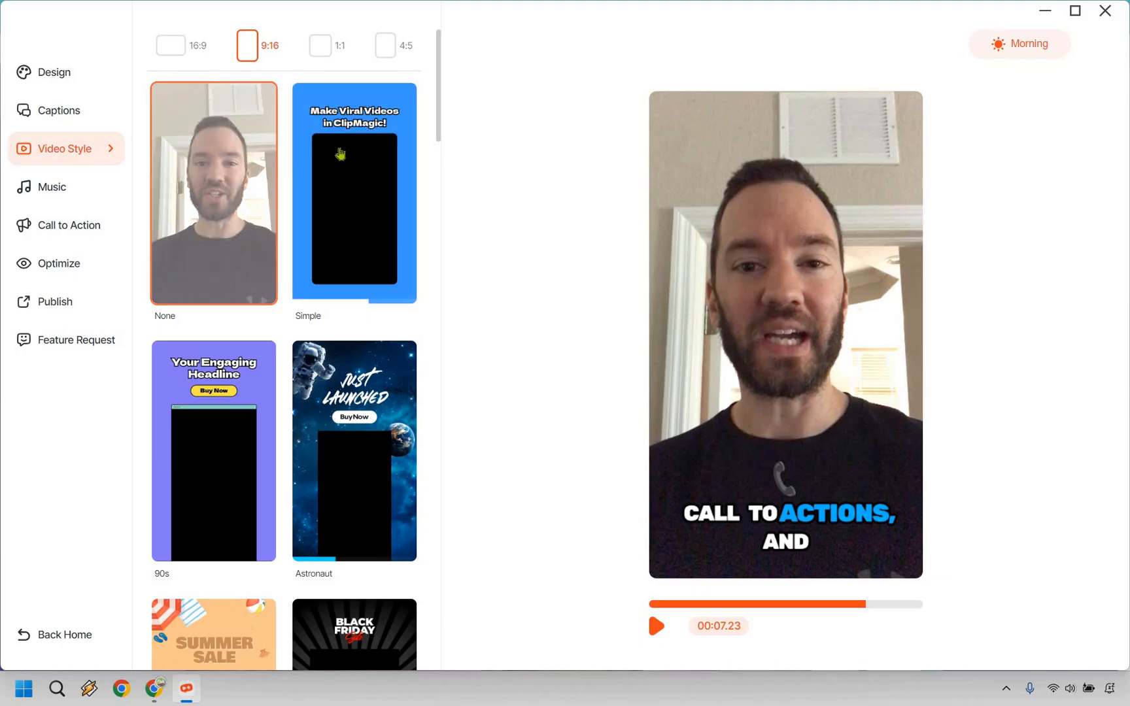
pyautogui.click(340, 154)
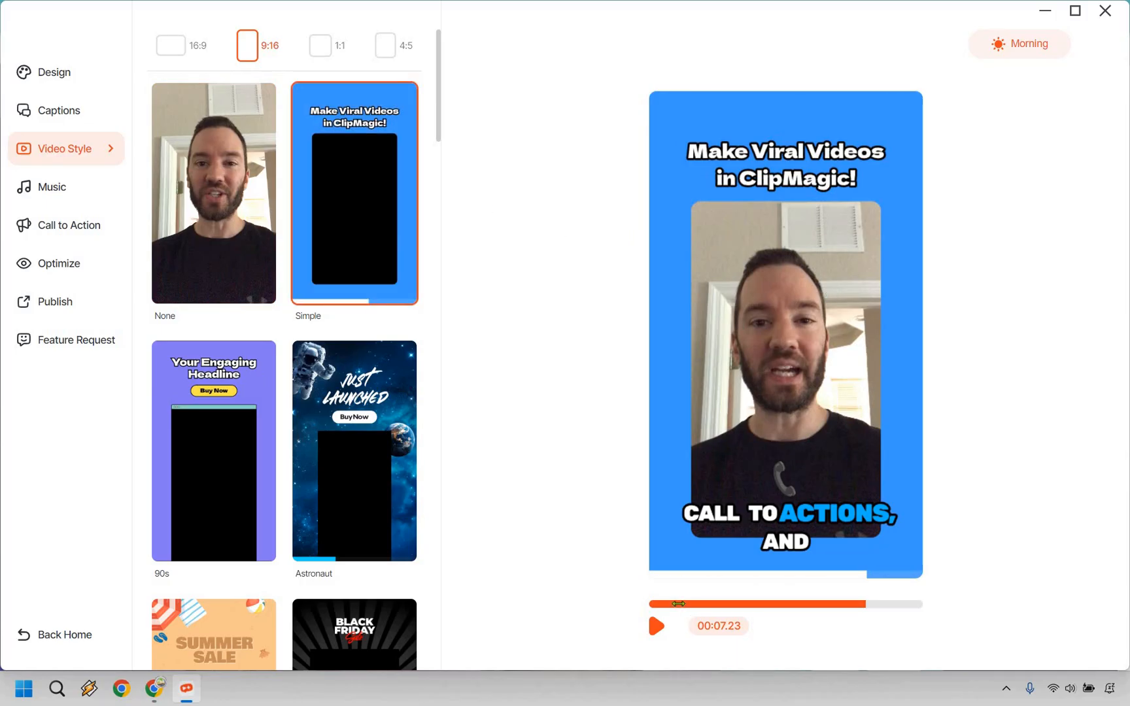
pyautogui.click(649, 604)
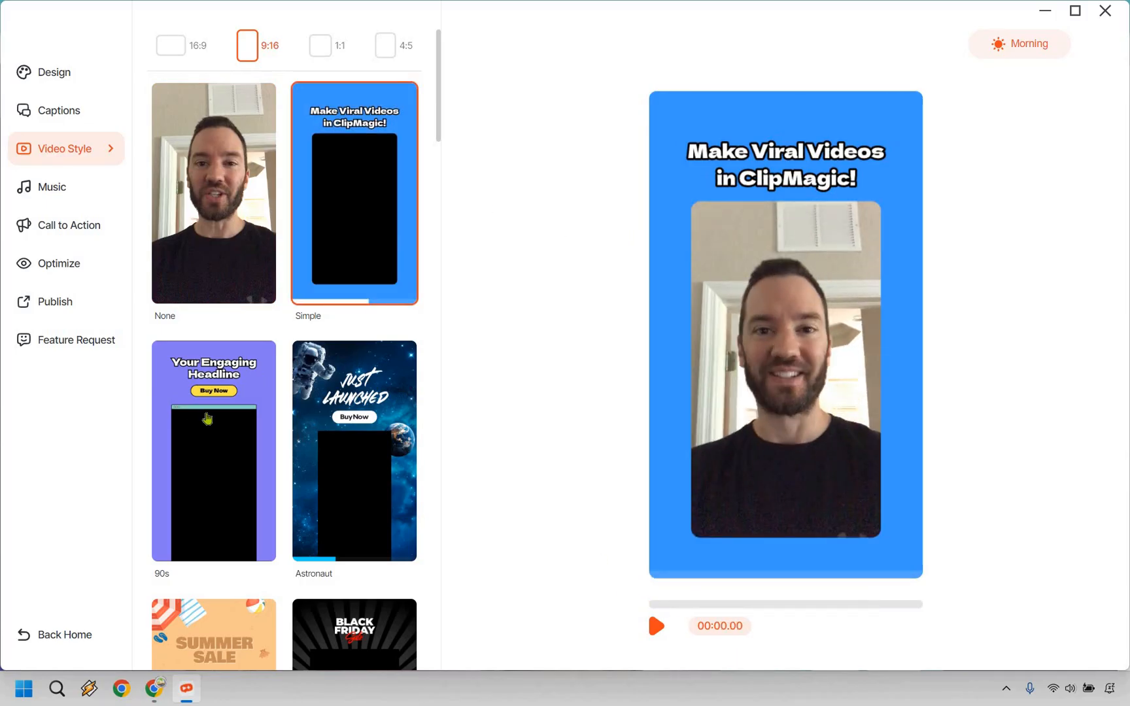
pyautogui.click(207, 418)
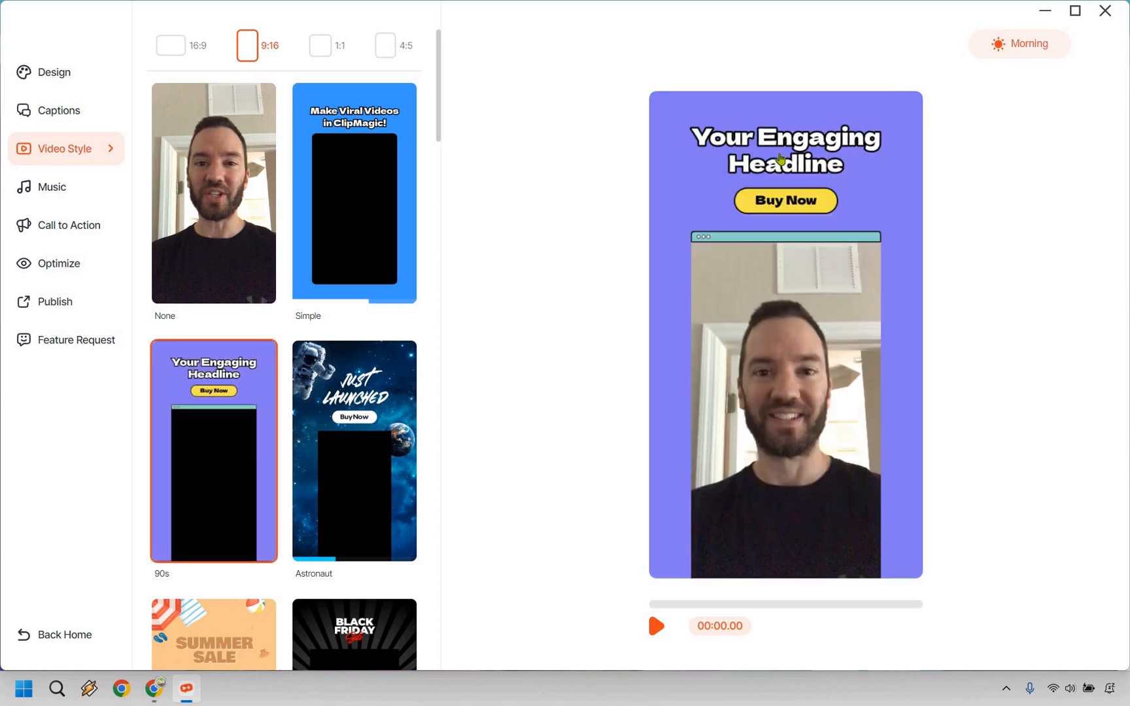
pyautogui.click(823, 133)
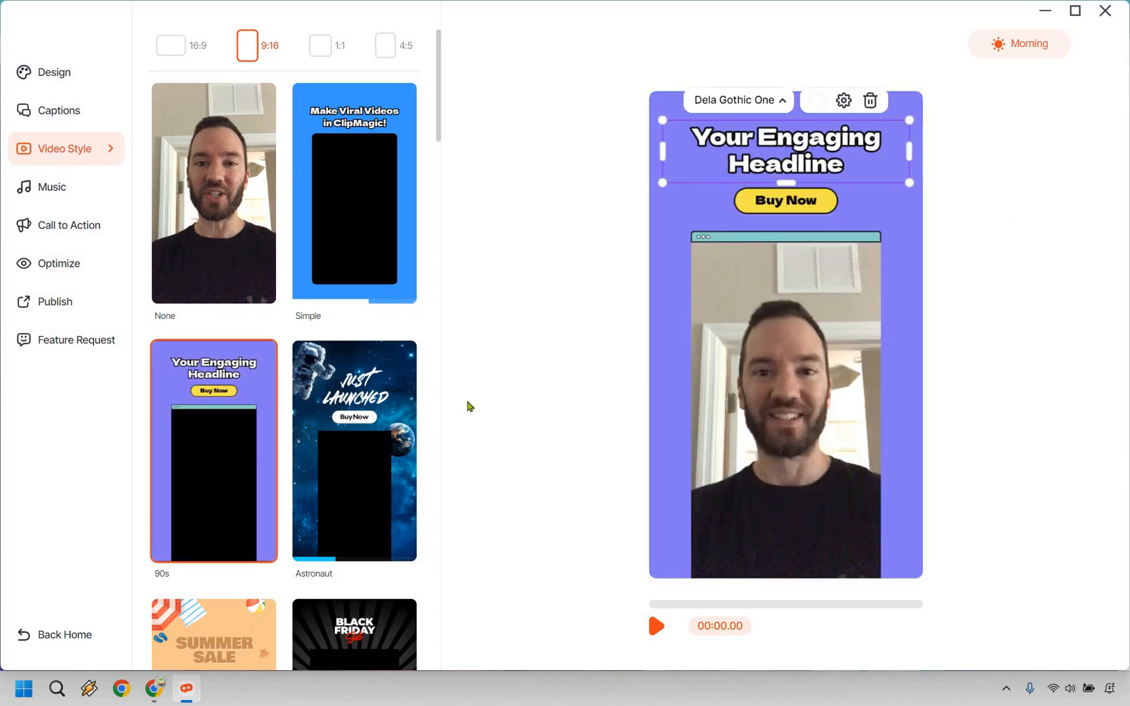
pyautogui.click(356, 400)
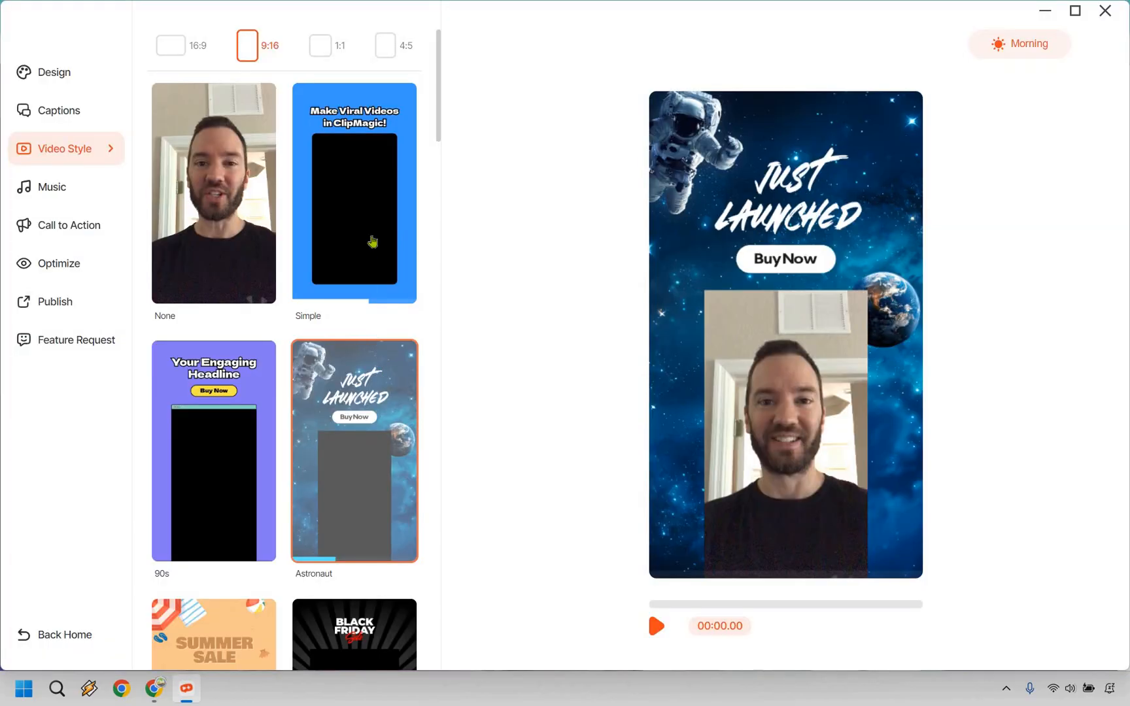
pyautogui.scroll(-2, 363, 209)
pyautogui.scroll(-6, 350, 180)
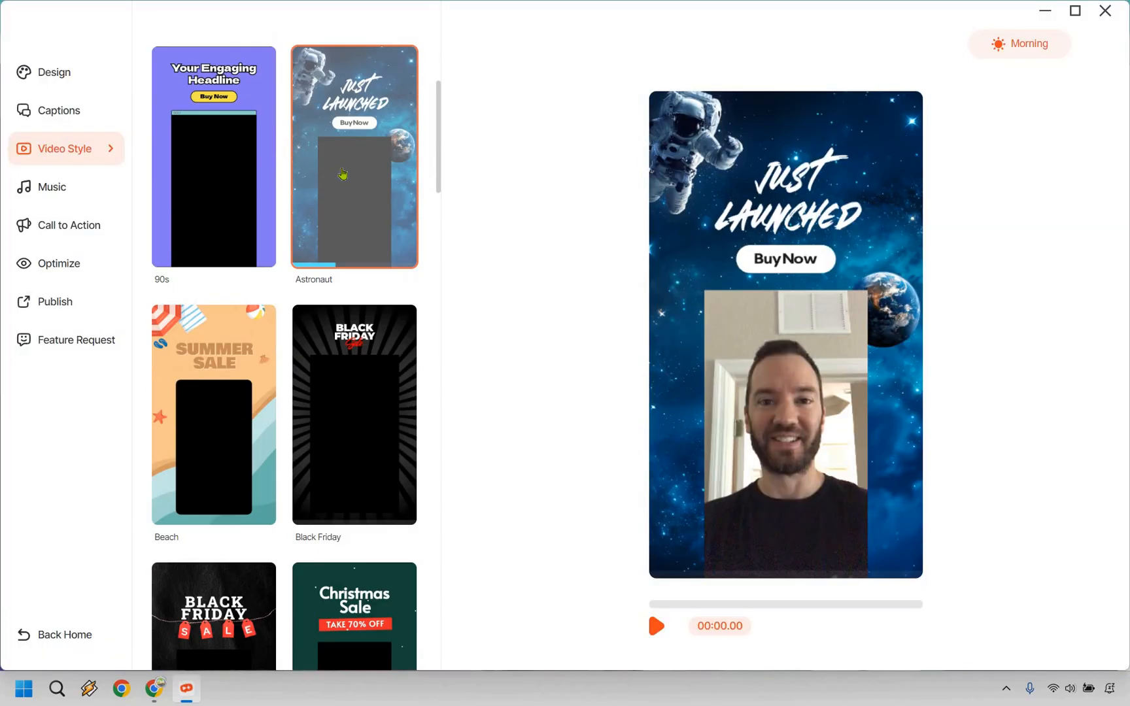
pyautogui.scroll(-5, 353, 216)
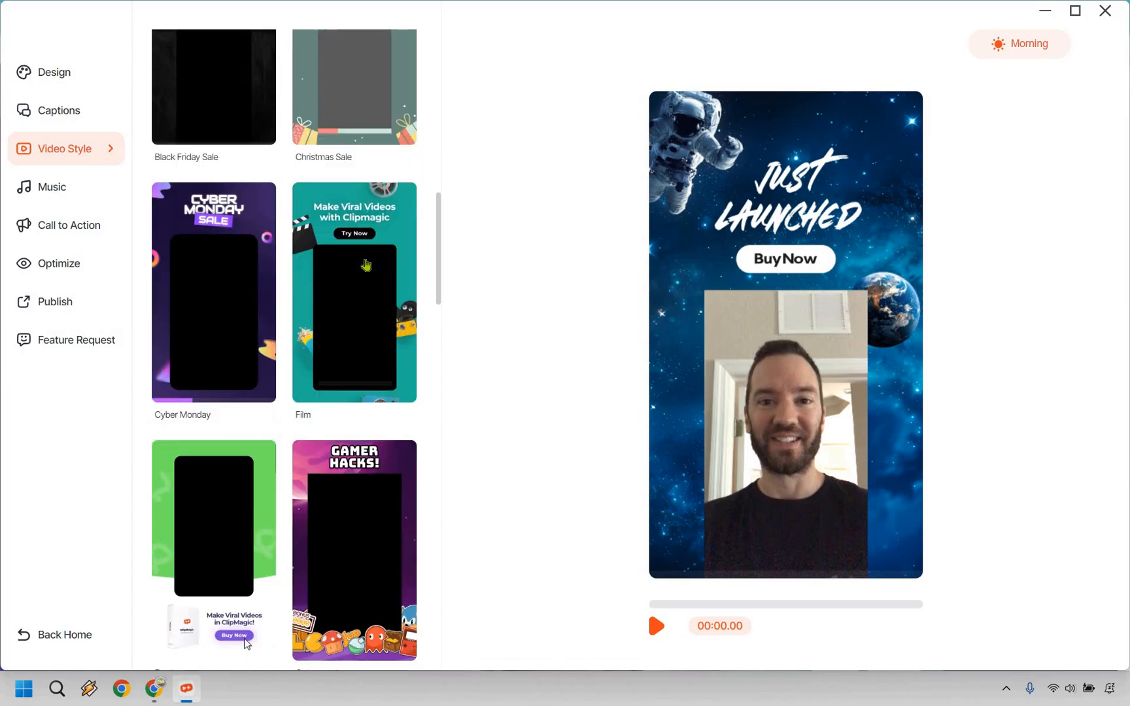
pyautogui.click(366, 265)
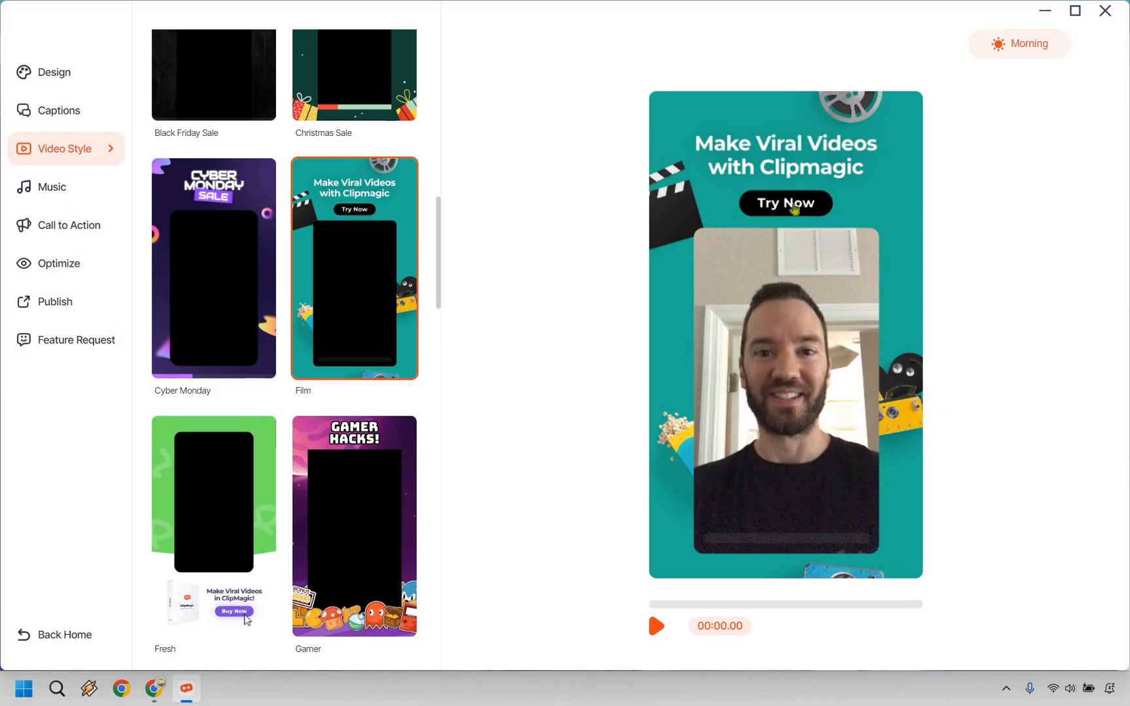
# Replace the "Try Now" button text in the Film style with "12digi.com" and "/cm" on two lines.
pyautogui.click(795, 209)
pyautogui.click(793, 204)
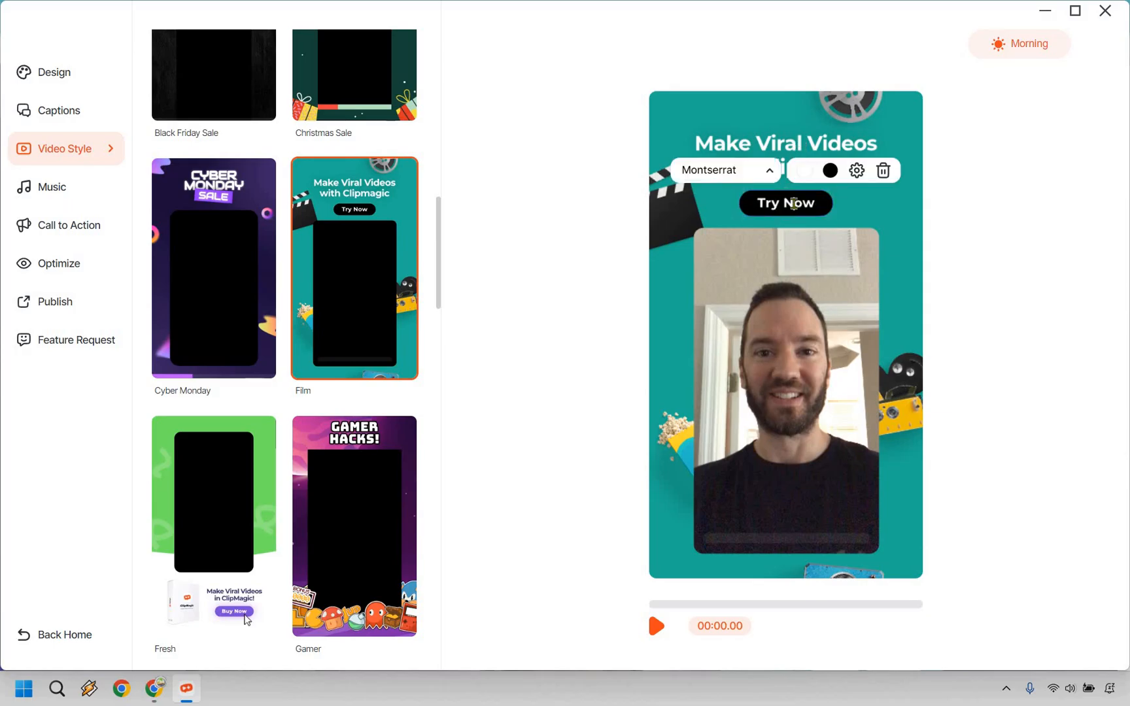
pyautogui.hotkey('ctrl', 'a')
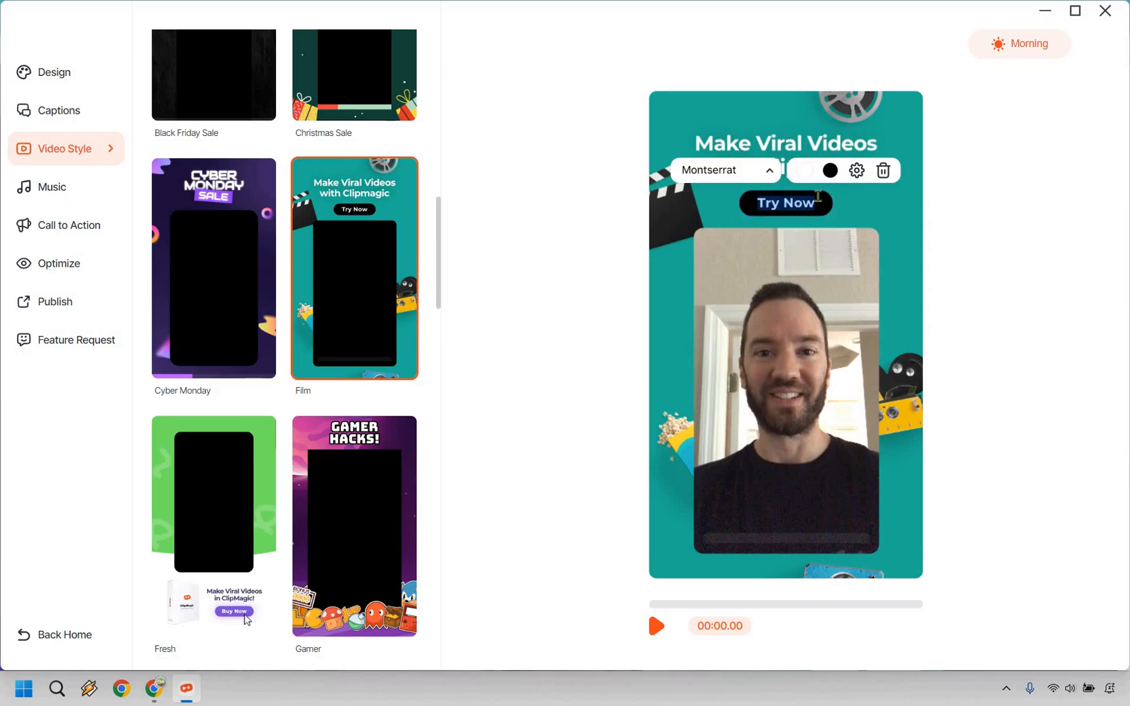
pyautogui.write('12digi.com')
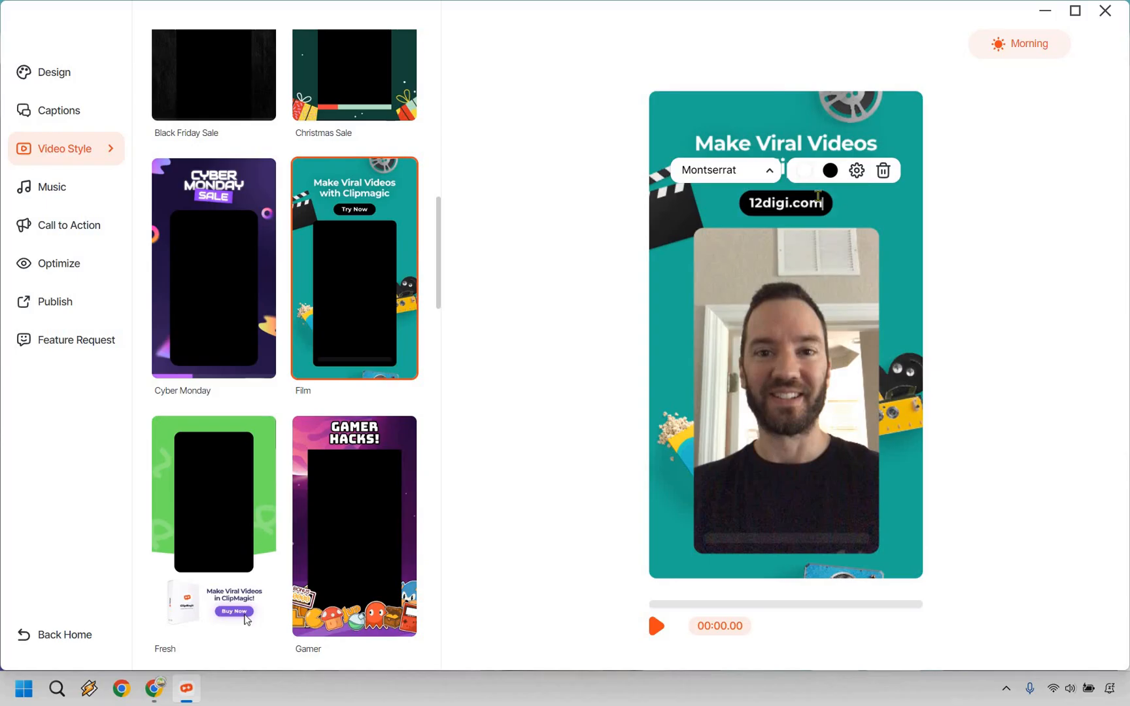
pyautogui.press('Return')
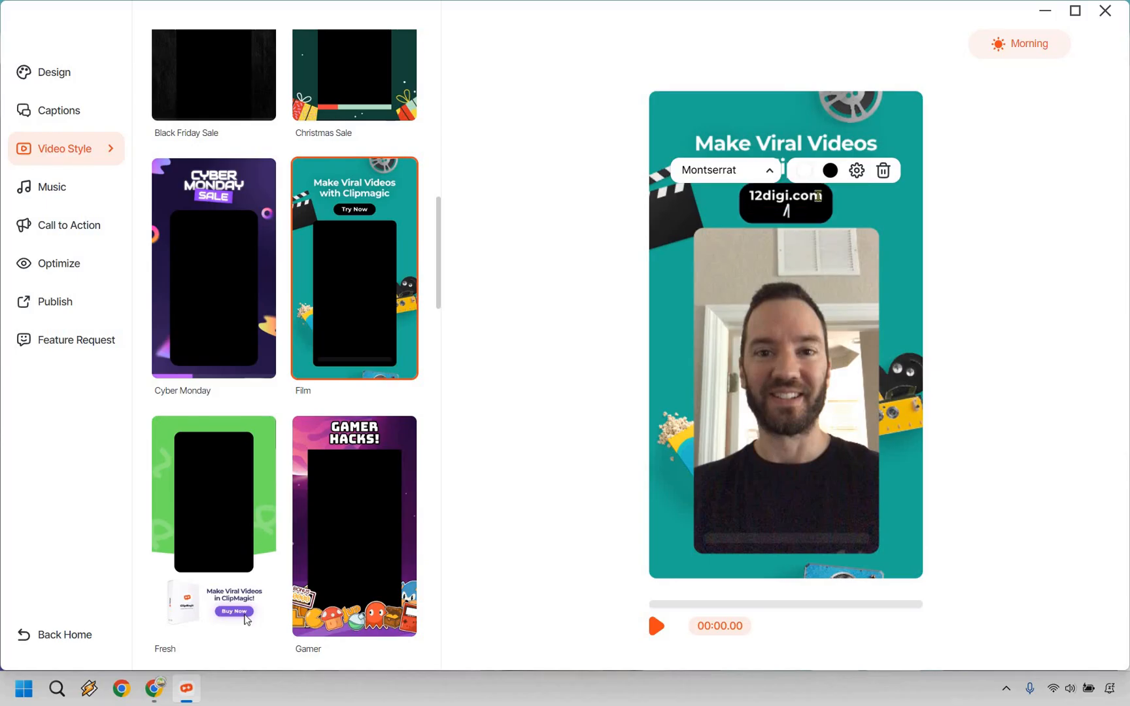
pyautogui.write('/cm')
pyautogui.click(826, 142)
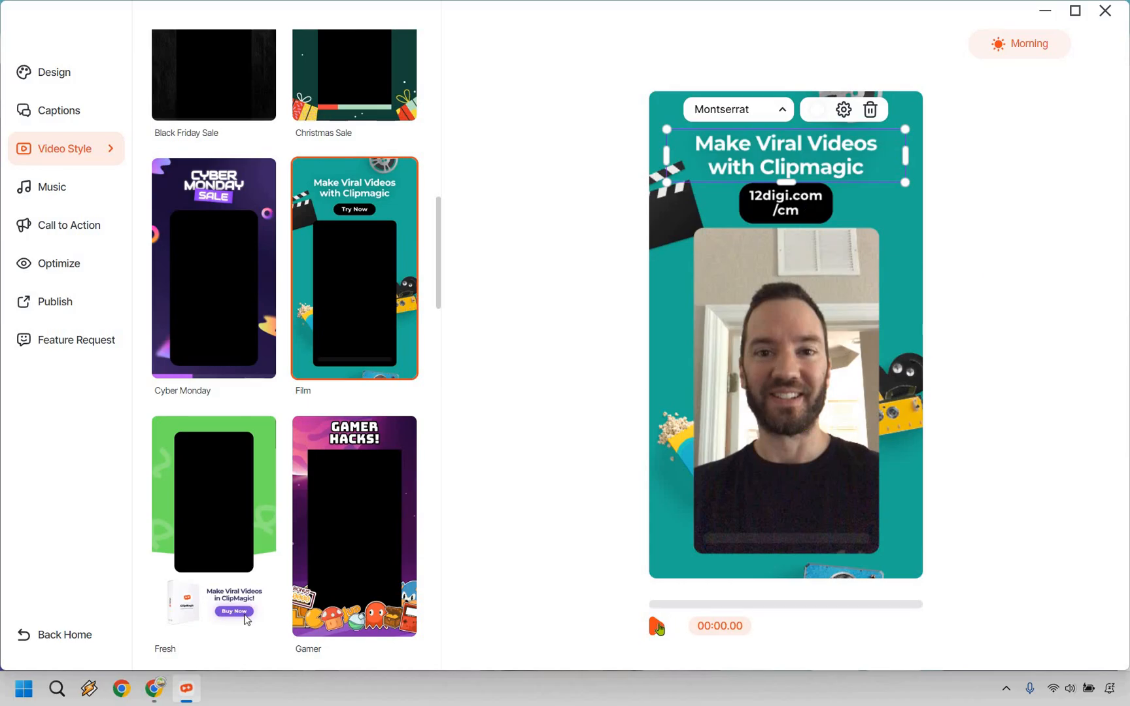
# Preview the Film-styled video with its edited button and captions, and check that the headline text is editable.
pyautogui.click(656, 629)
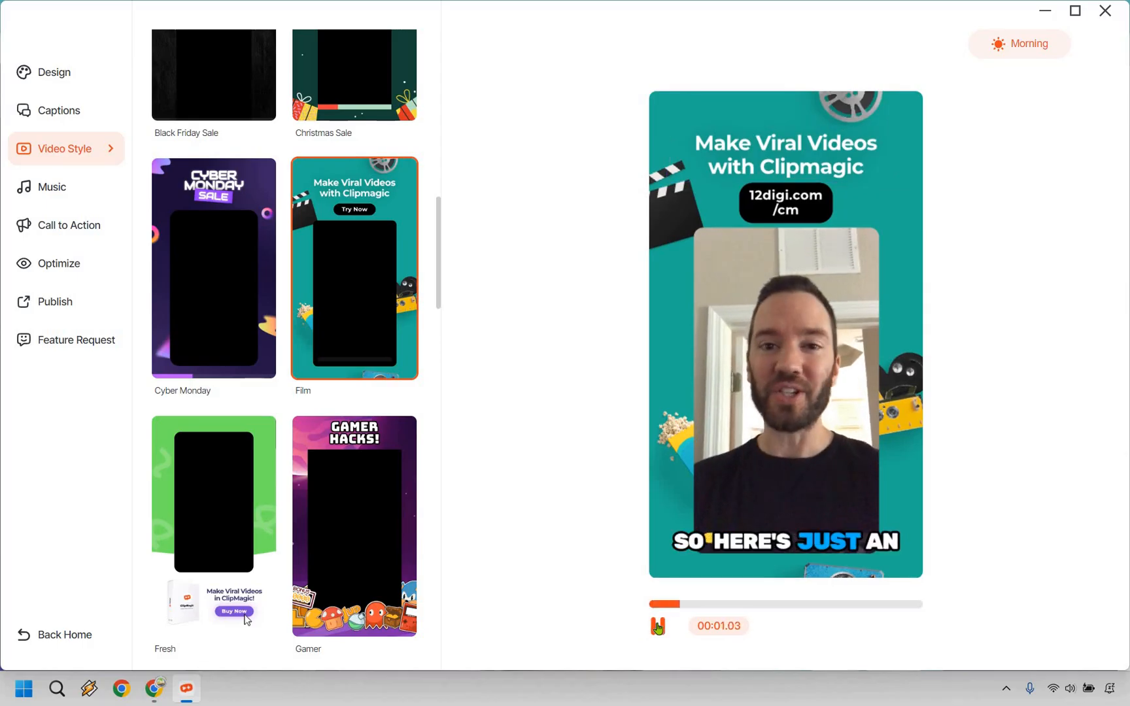
pyautogui.click(762, 192)
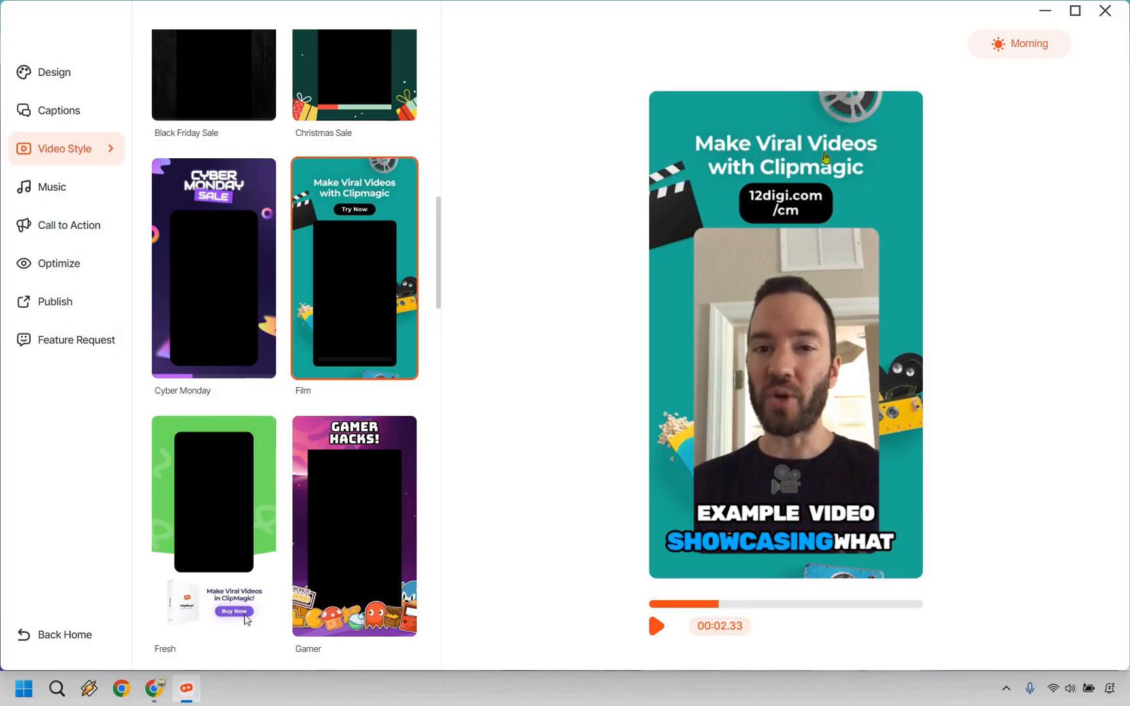
pyautogui.click(825, 158)
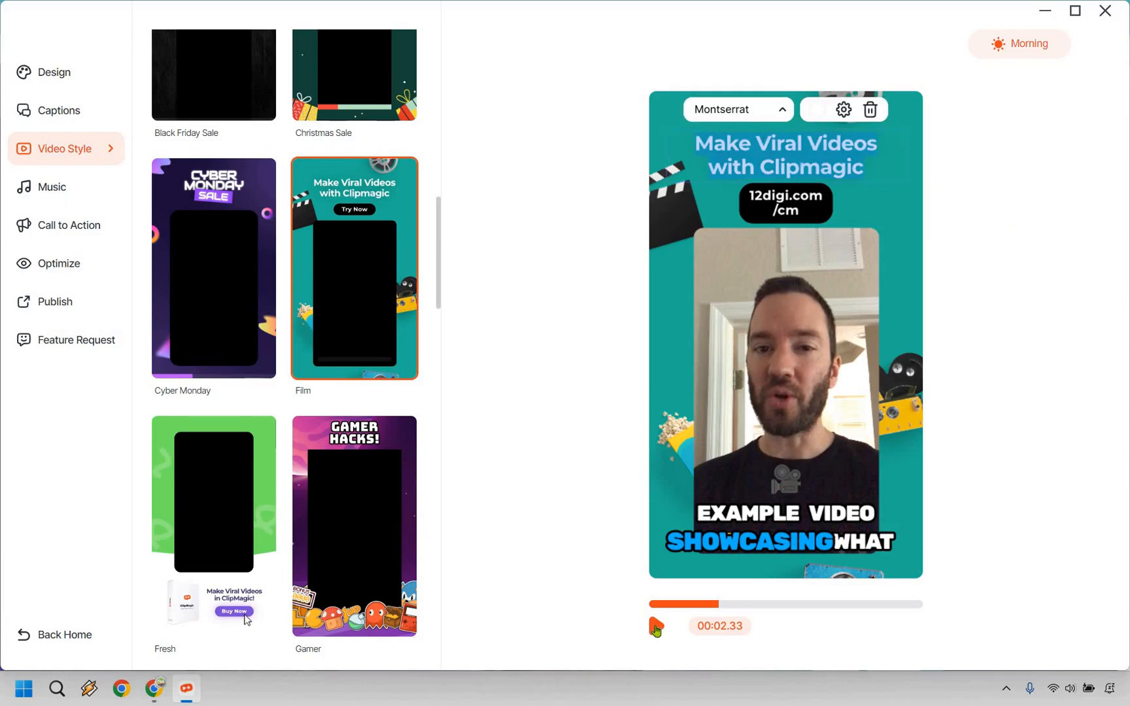
pyautogui.click(655, 628)
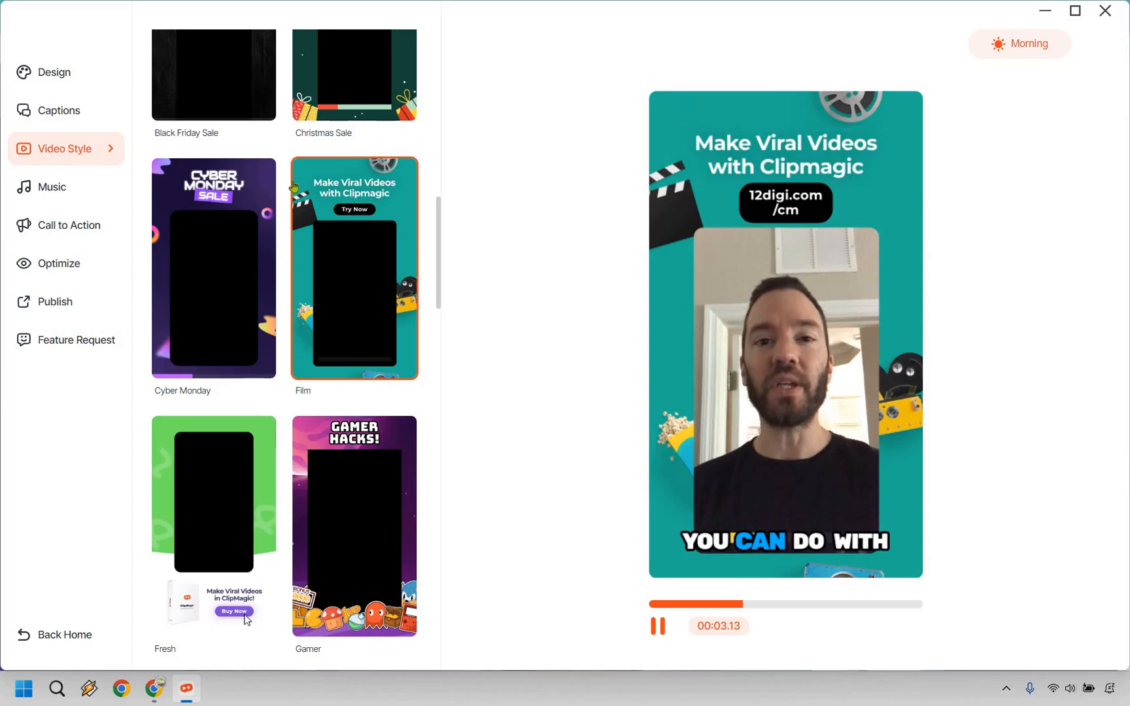
pyautogui.click(319, 305)
# Try the Fresh and Grid video styles and preview Grid from the start of the clip.
pyautogui.scroll(-3, 221, 366)
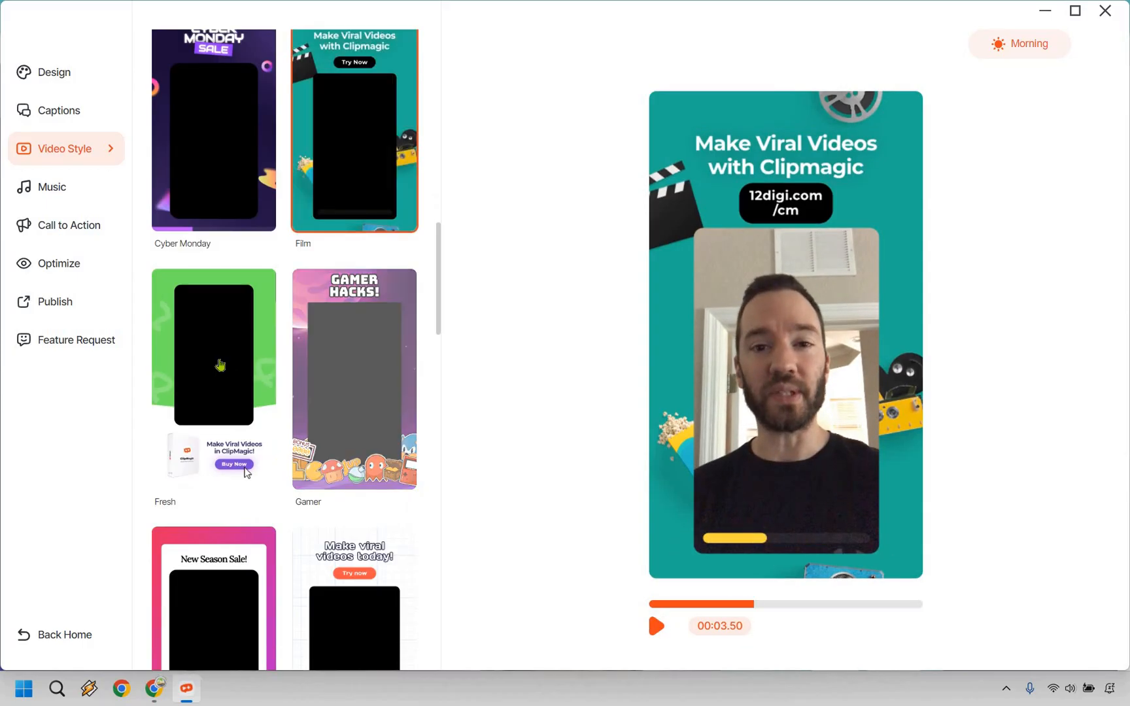
pyautogui.click(220, 365)
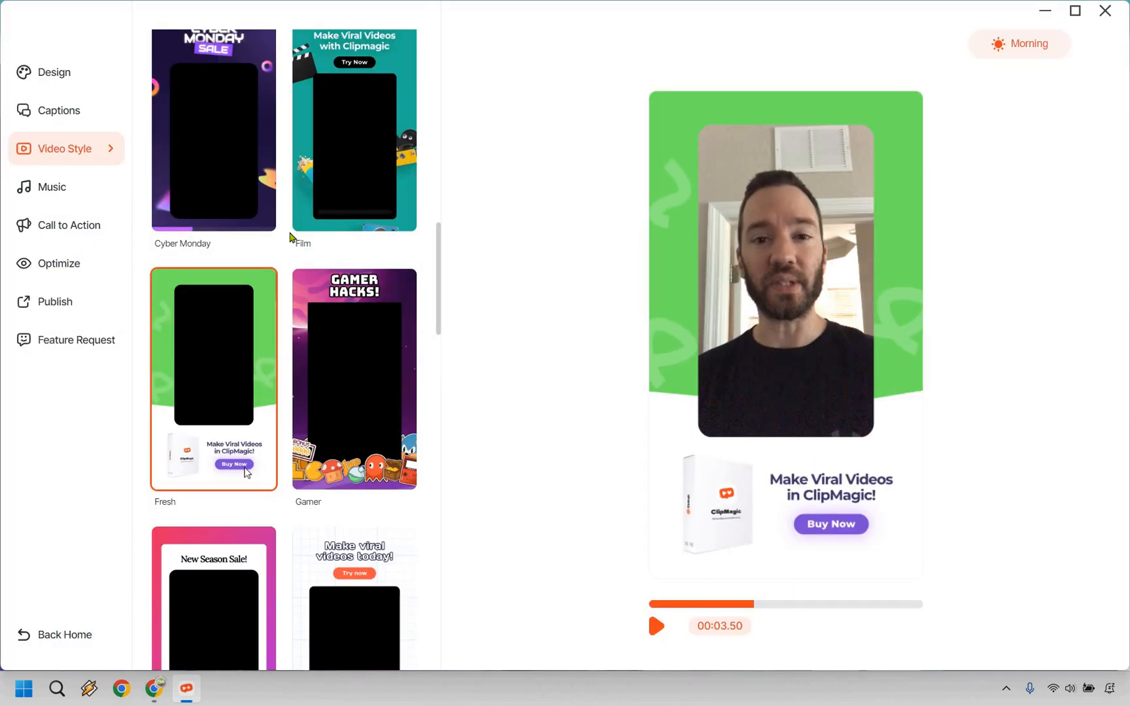
pyautogui.scroll(-3, 353, 327)
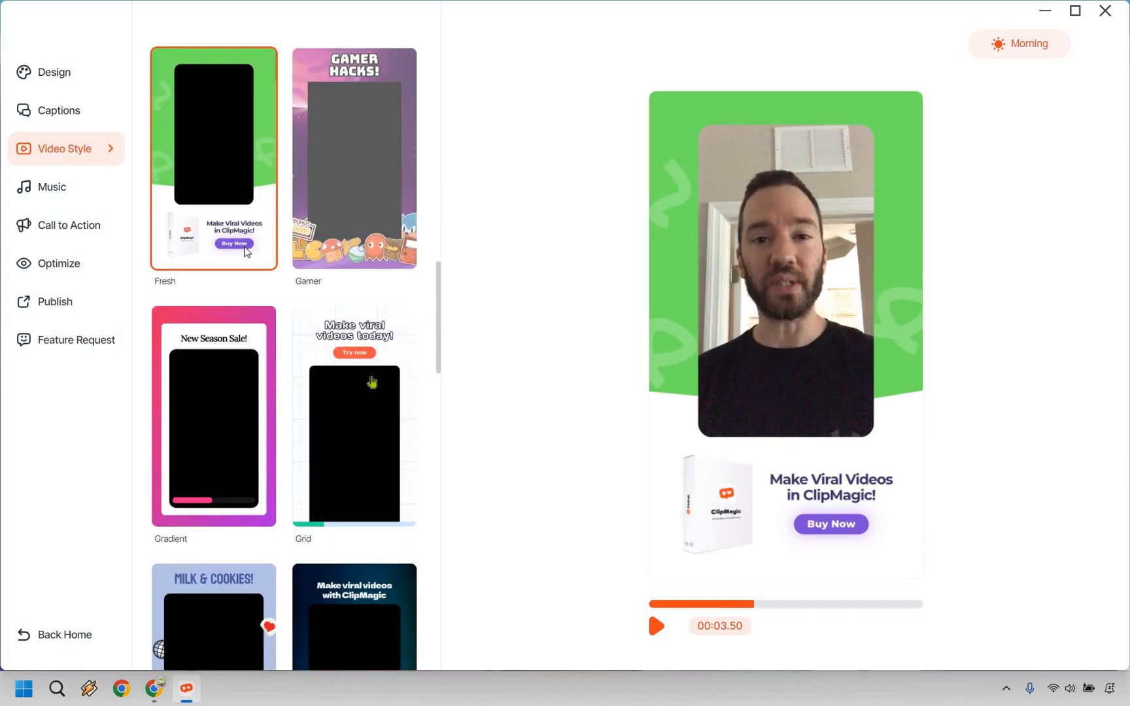
pyautogui.scroll(-1, 369, 383)
pyautogui.click(361, 335)
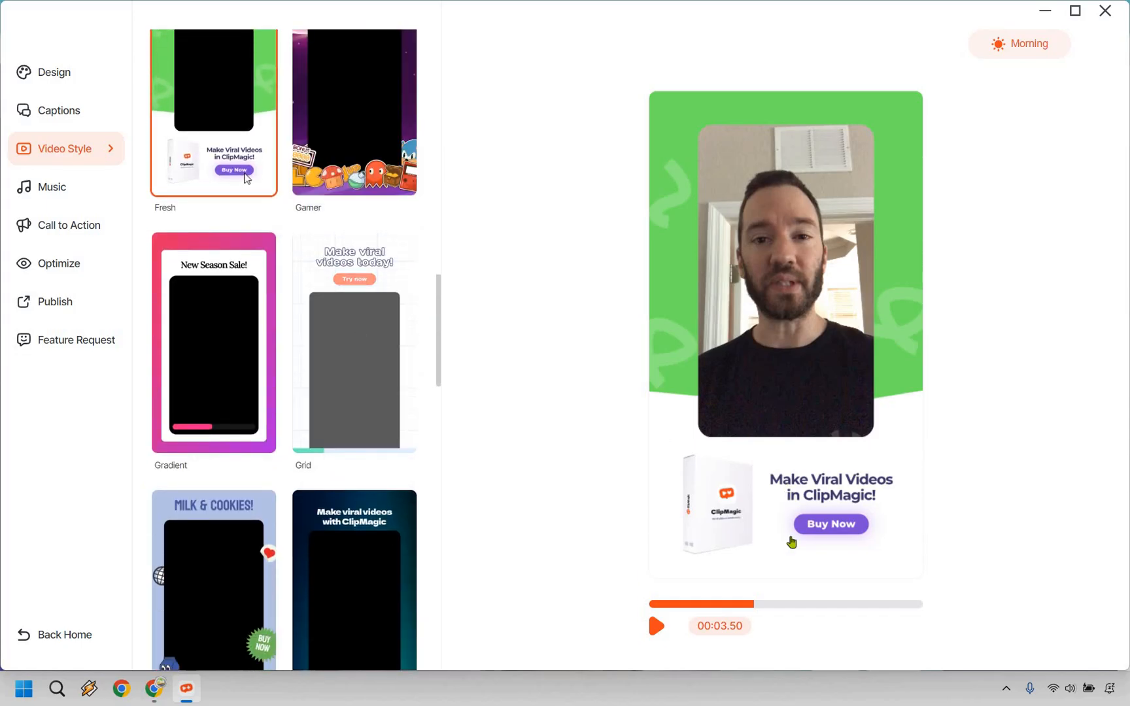
pyautogui.click(650, 604)
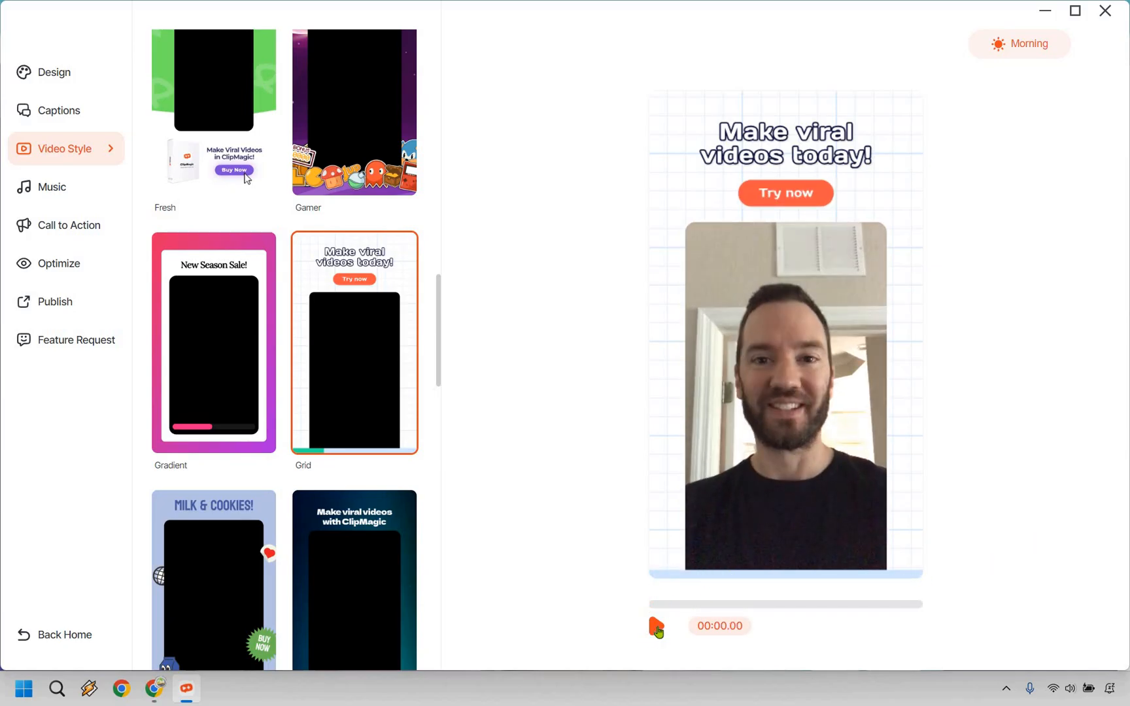
pyautogui.click(658, 628)
pyautogui.click(328, 328)
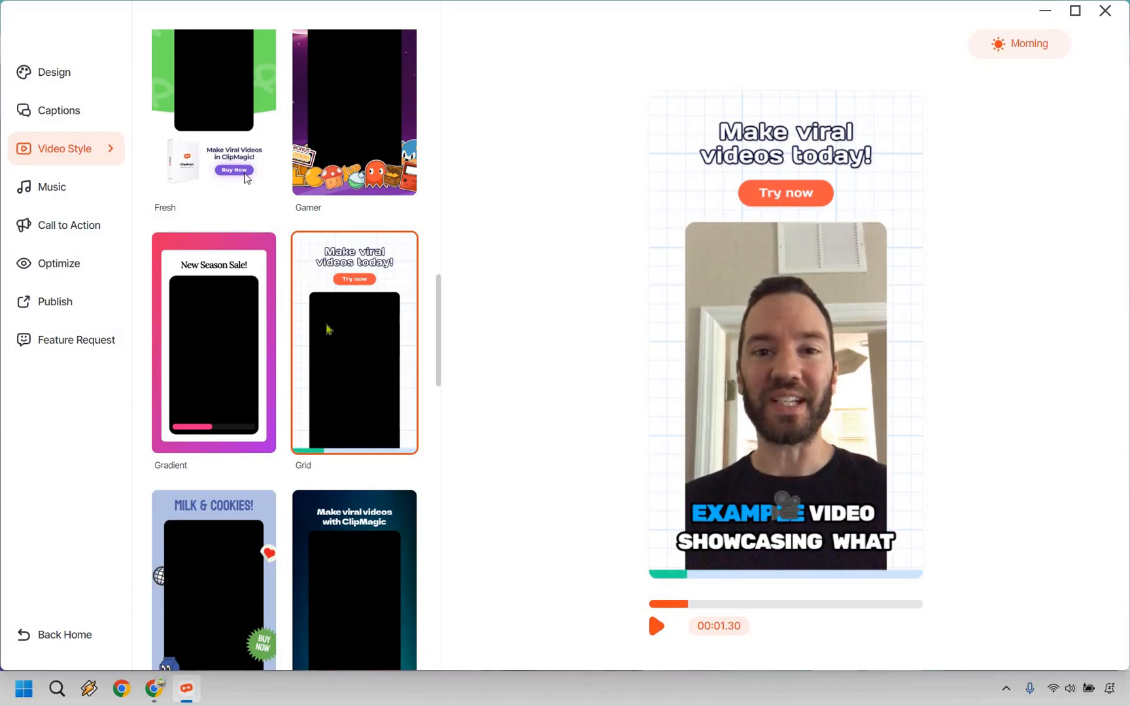
# Browse the remaining 9:16 video styles and set the video style to None.
pyautogui.scroll(-5, 335, 282)
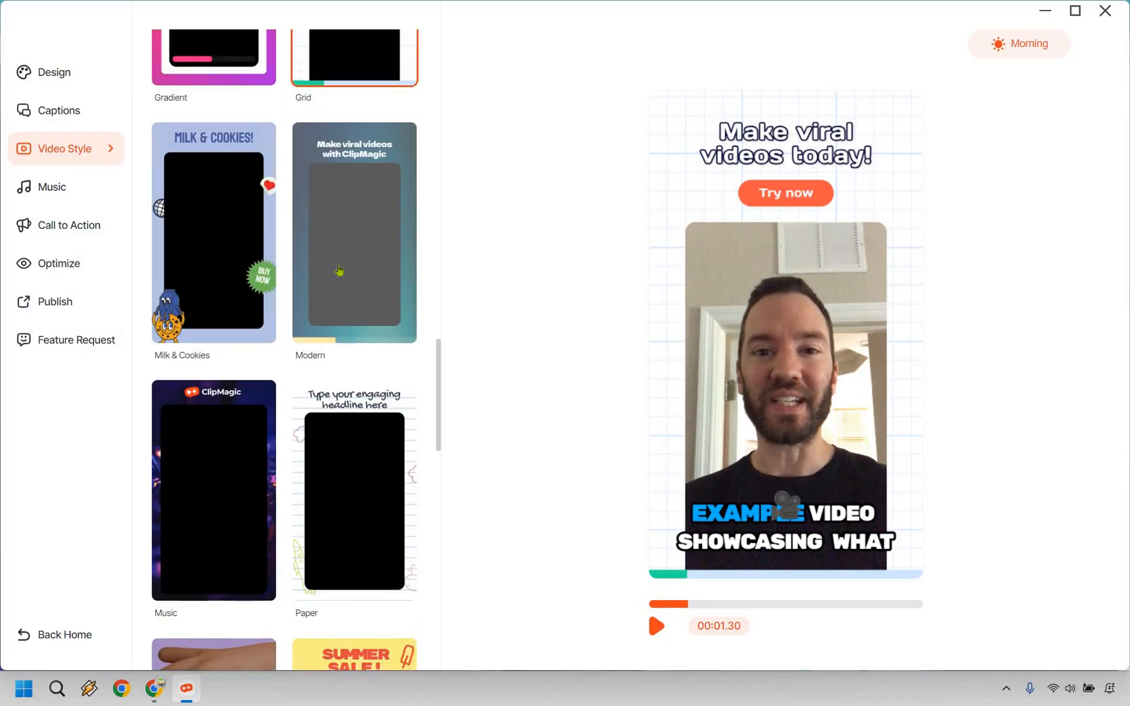
pyautogui.scroll(-9, 339, 270)
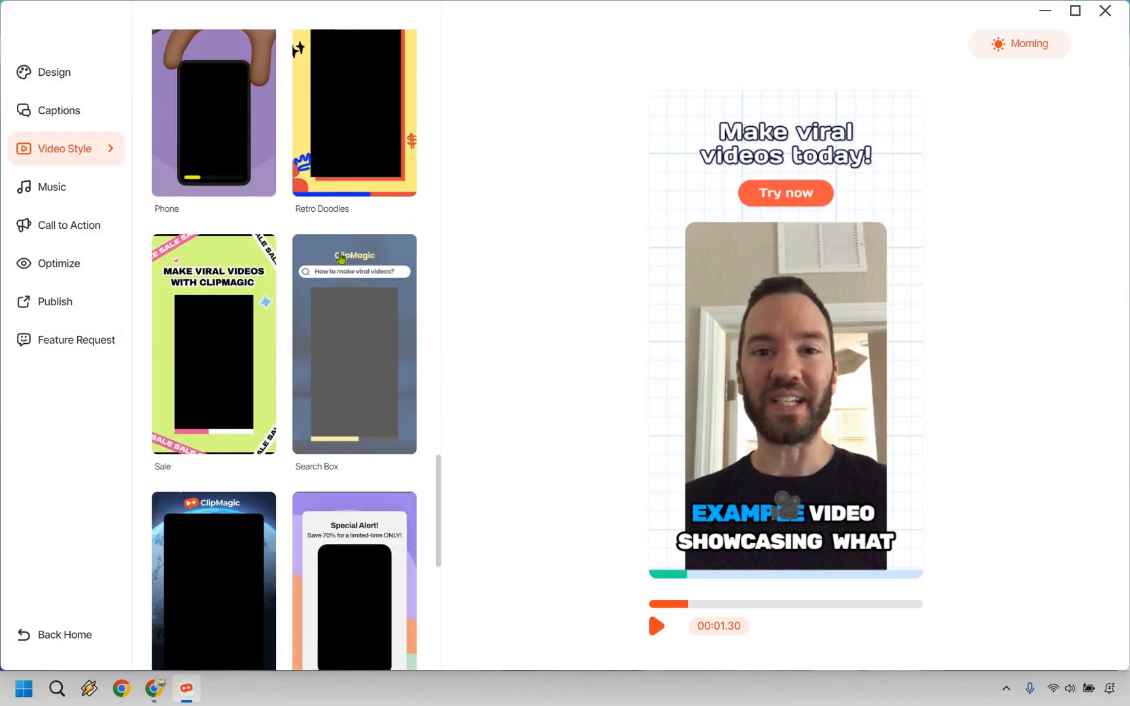
pyautogui.scroll(-6, 339, 258)
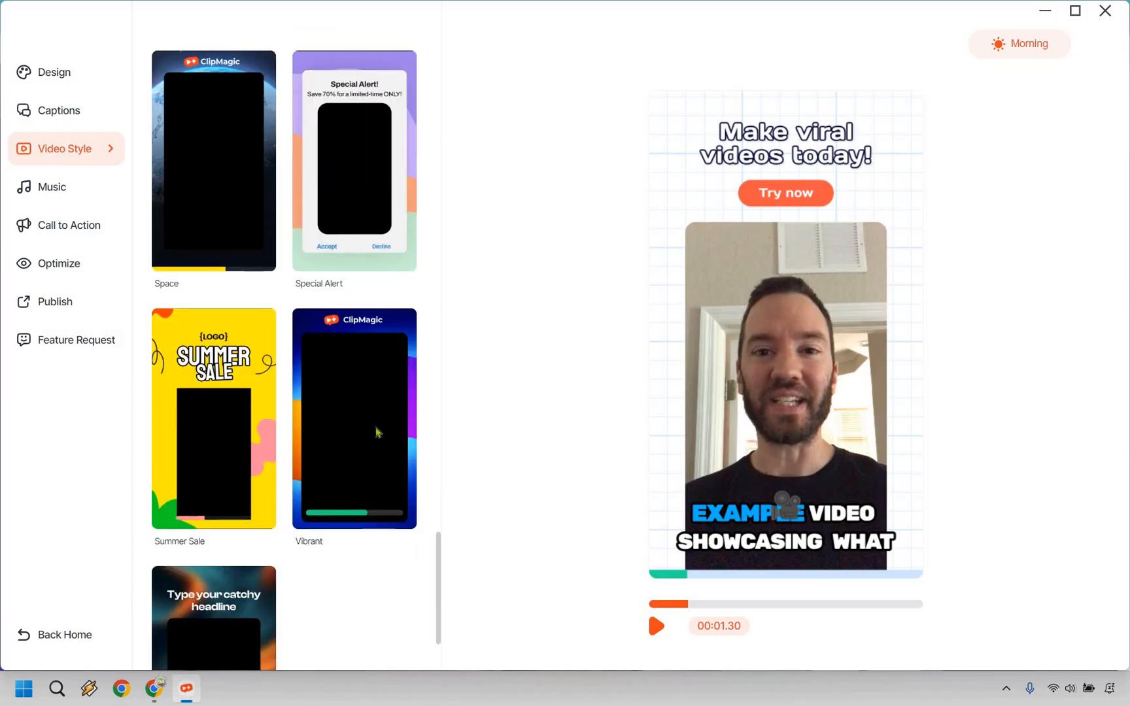
pyautogui.scroll(-2, 378, 434)
pyautogui.scroll(14, 371, 444)
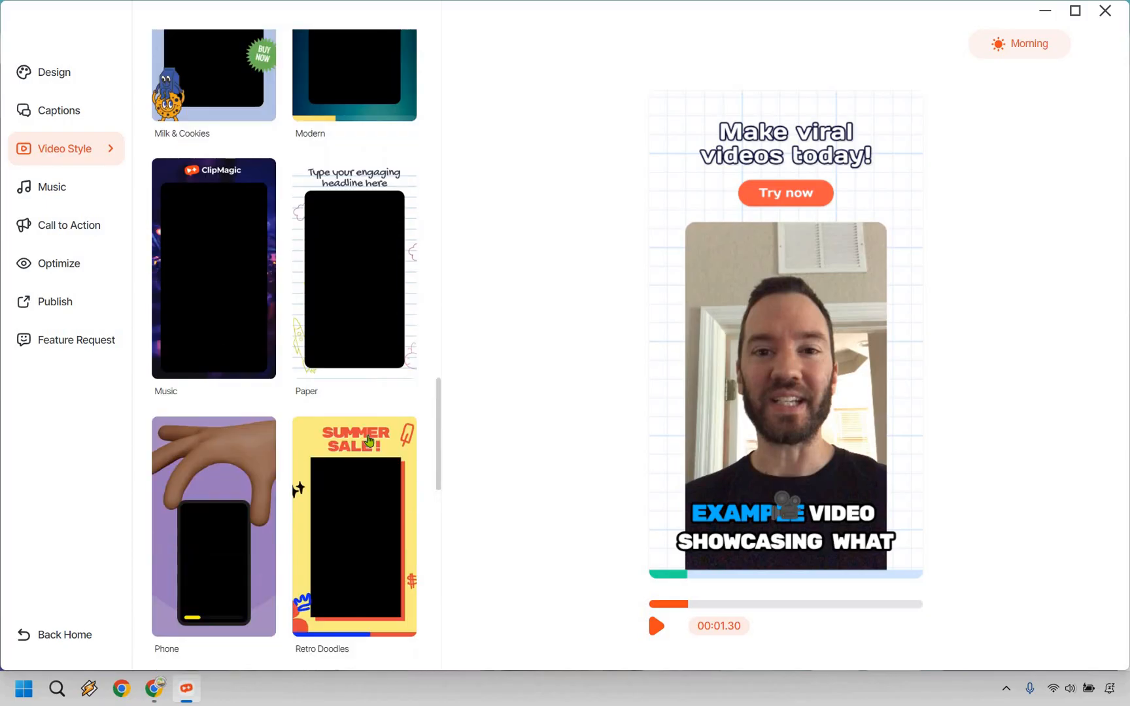
pyautogui.scroll(15, 369, 441)
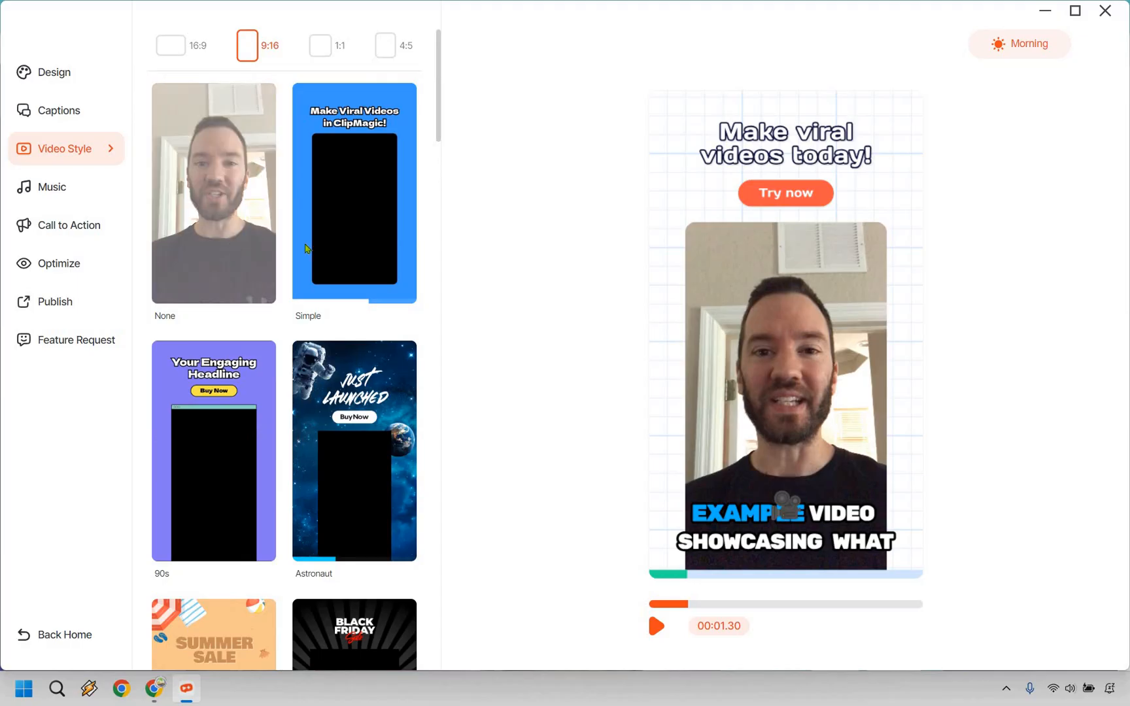
pyautogui.click(253, 223)
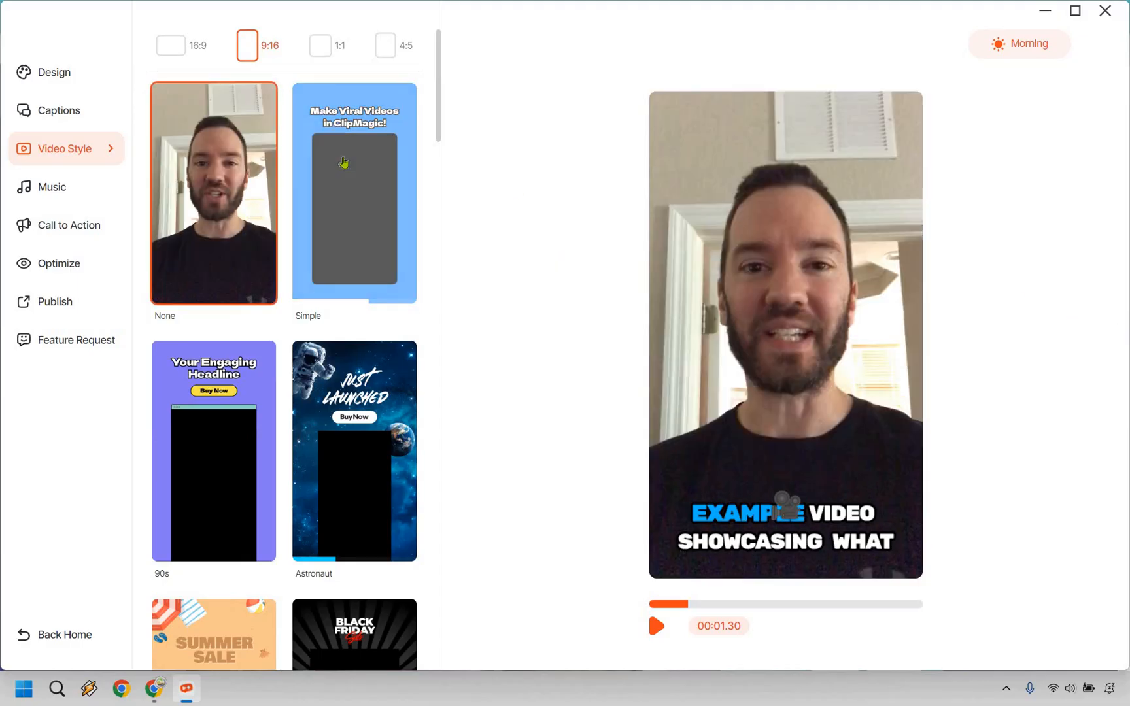
# Look over the music track categories and the music settings.
pyautogui.click(53, 188)
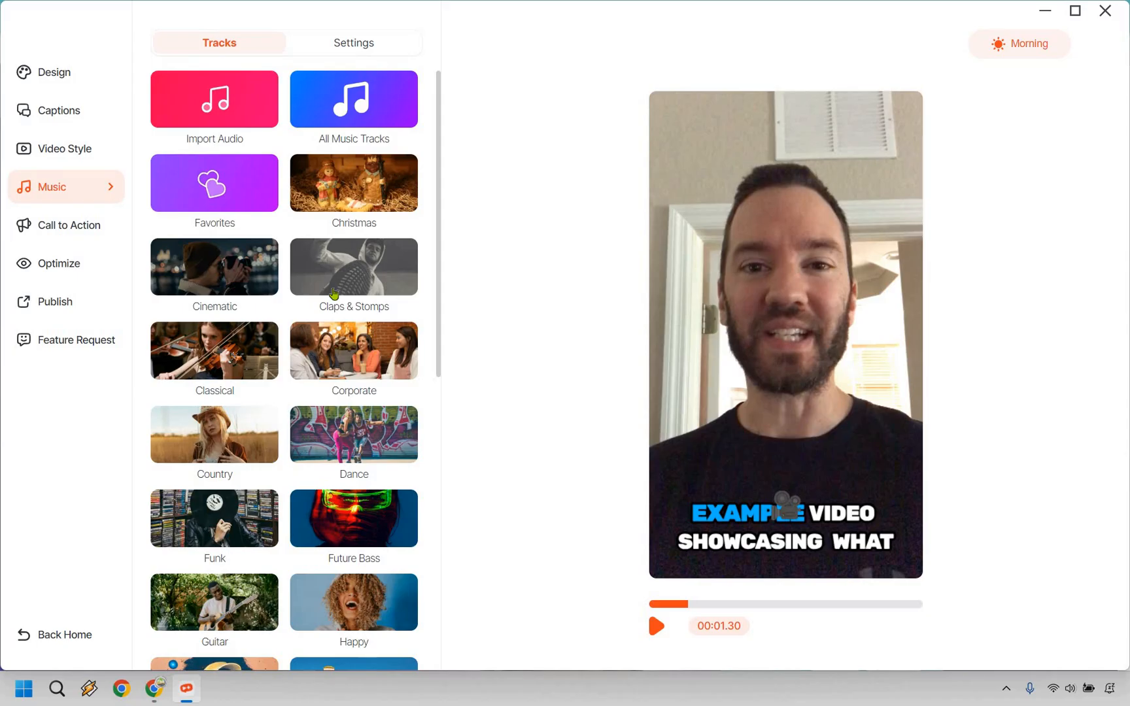
pyautogui.click(359, 46)
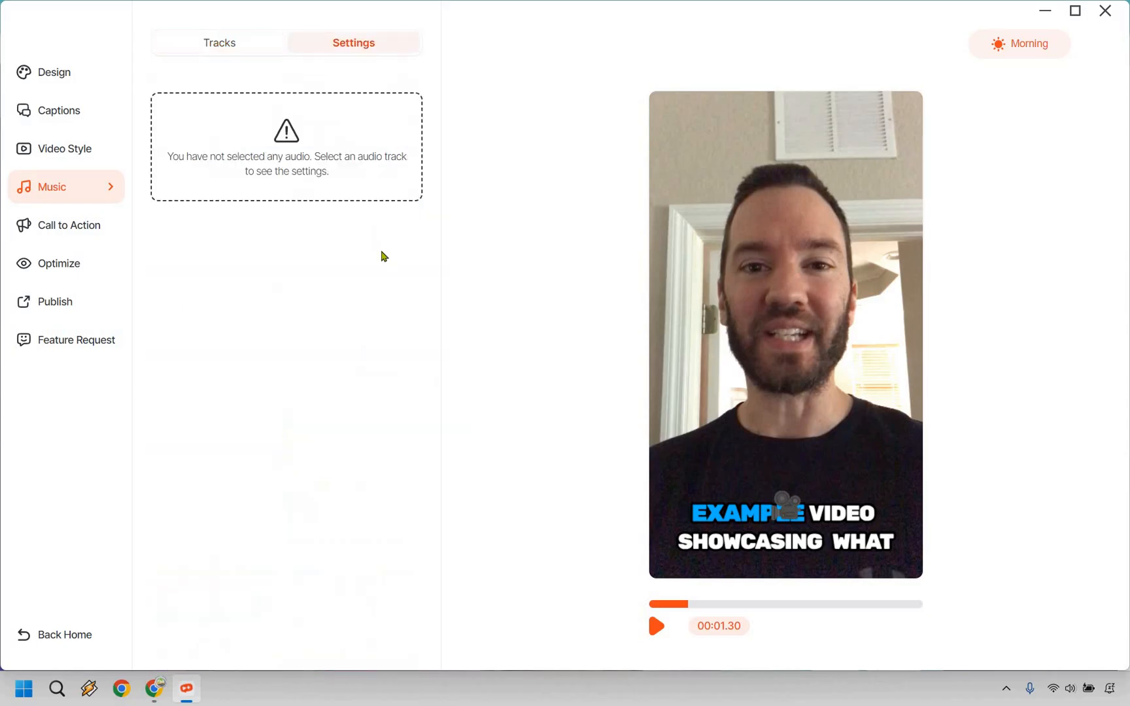
pyautogui.click(229, 51)
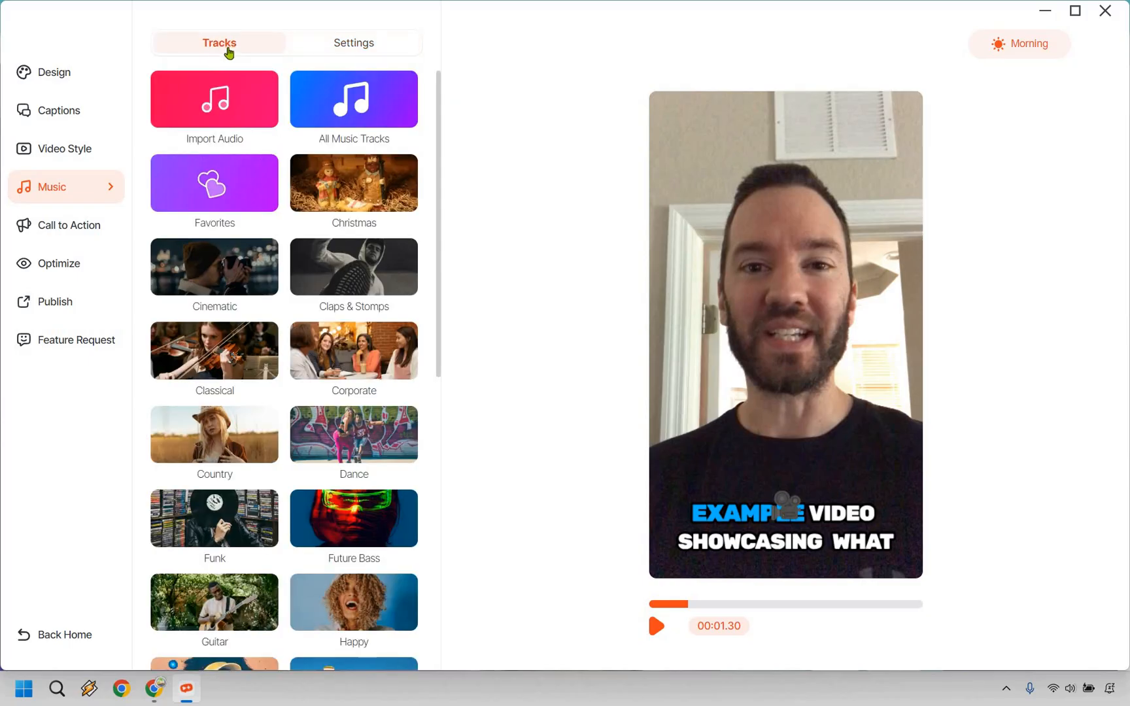
# Browse the call to action scenes and add the Simple scene to the video.
pyautogui.click(65, 231)
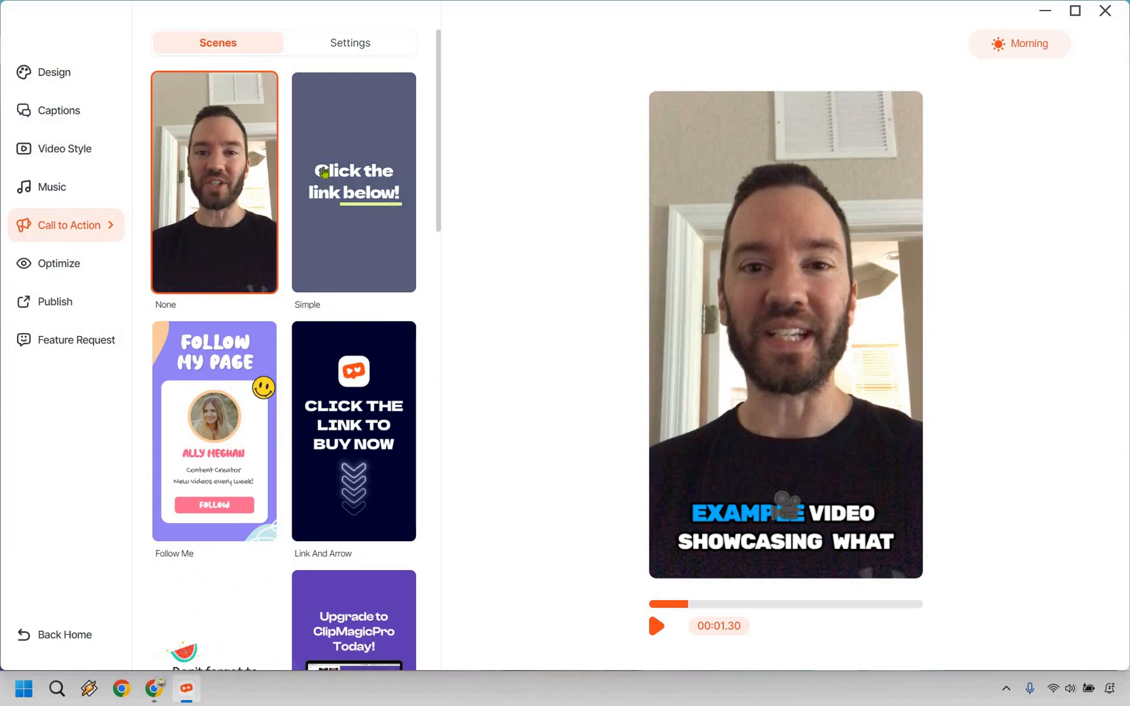
pyautogui.scroll(-15, 326, 171)
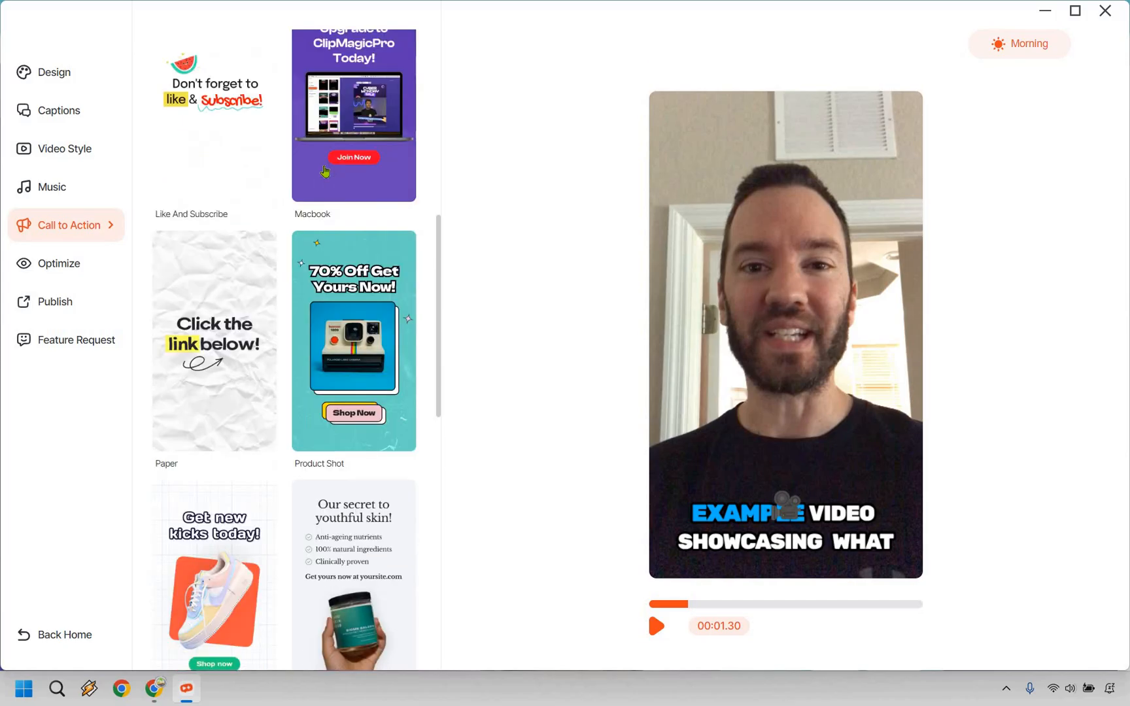
pyautogui.scroll(15, 325, 171)
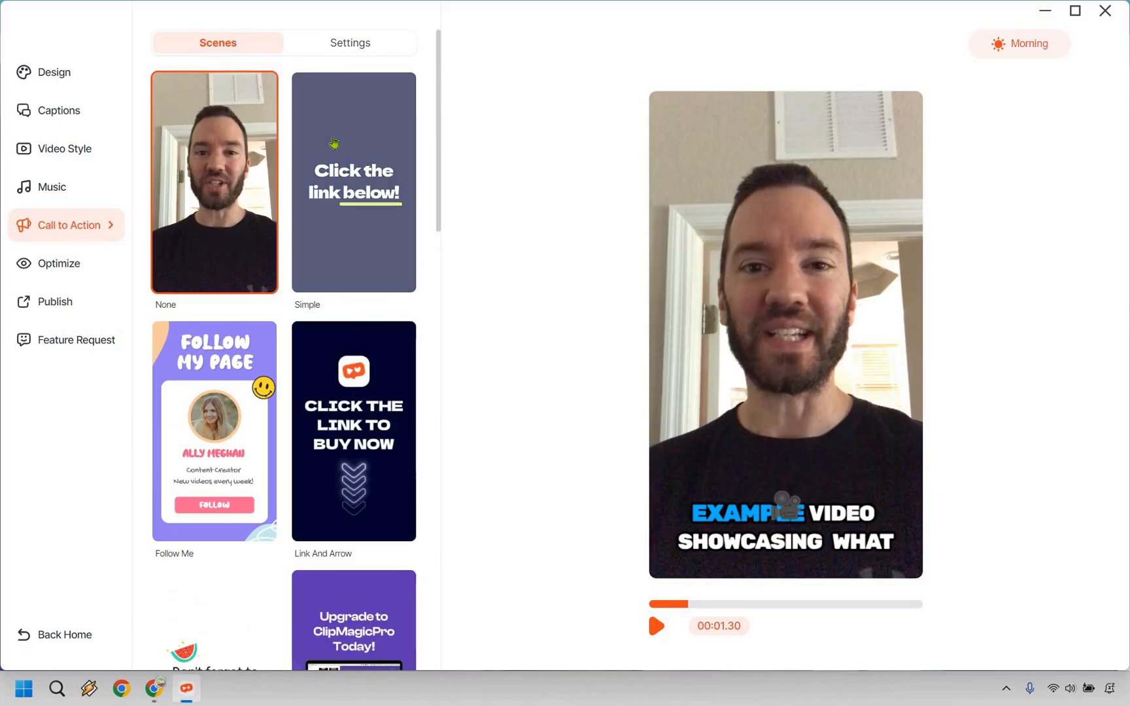
pyautogui.click(413, 178)
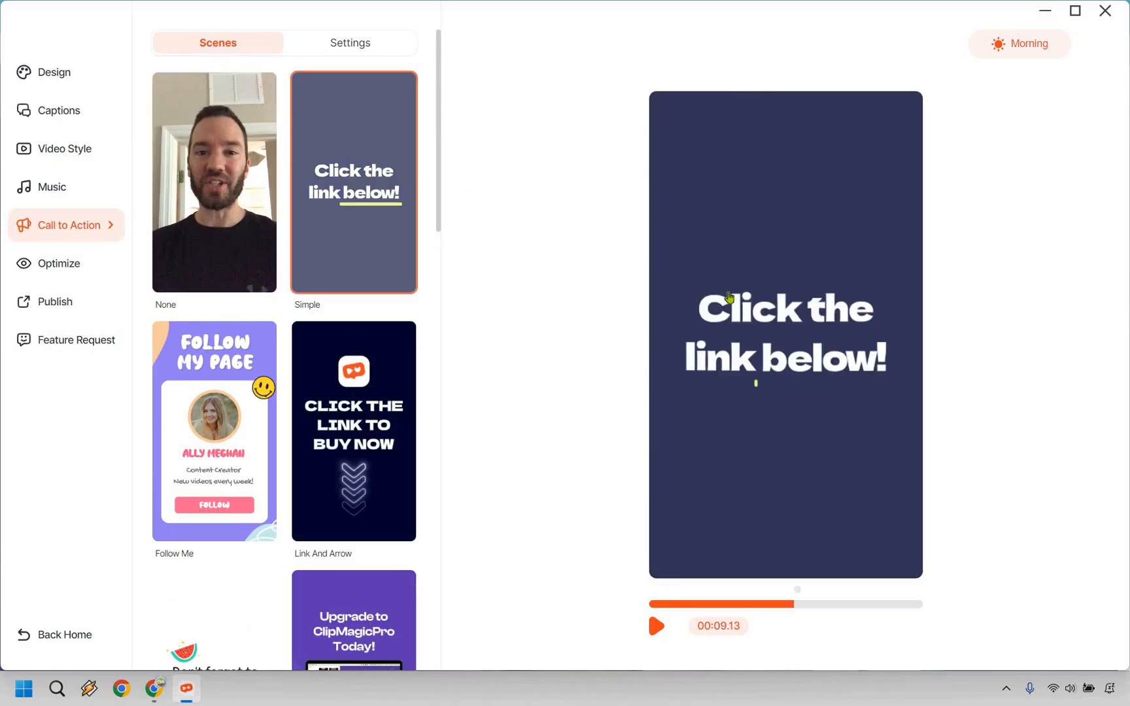
# Replace the call to action text with "Go Here" and "12digi.com/cm" on the line below.
pyautogui.click(788, 317)
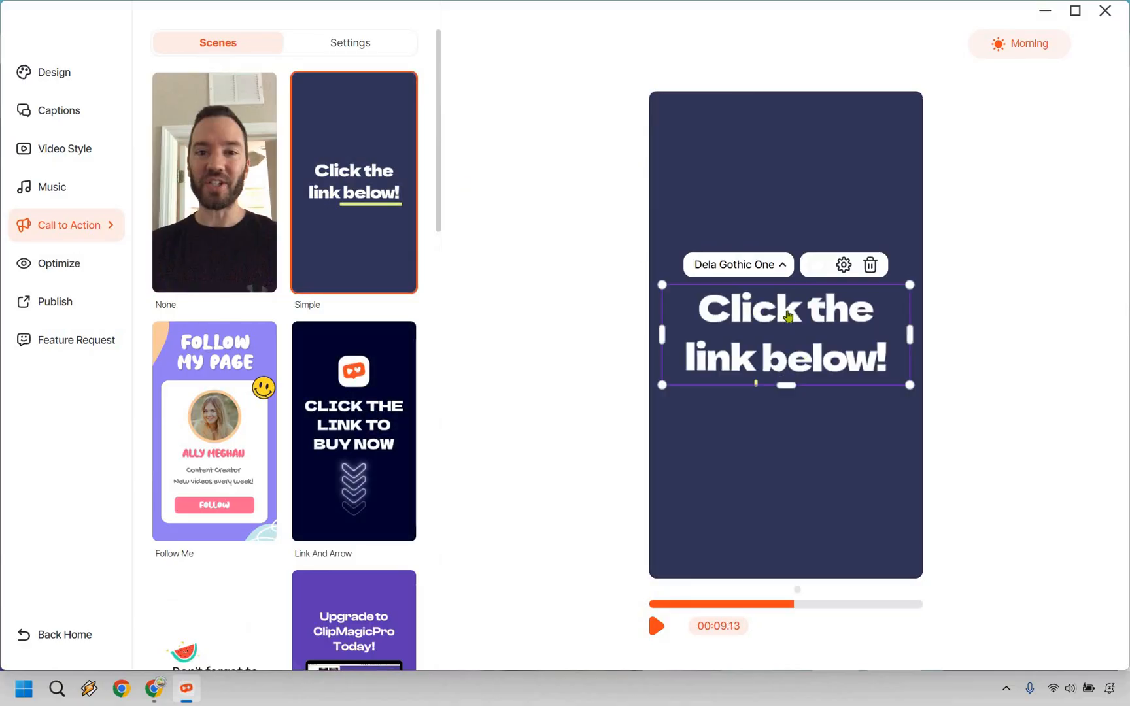
pyautogui.click(787, 311)
pyautogui.hotkey('ctrl', 'a')
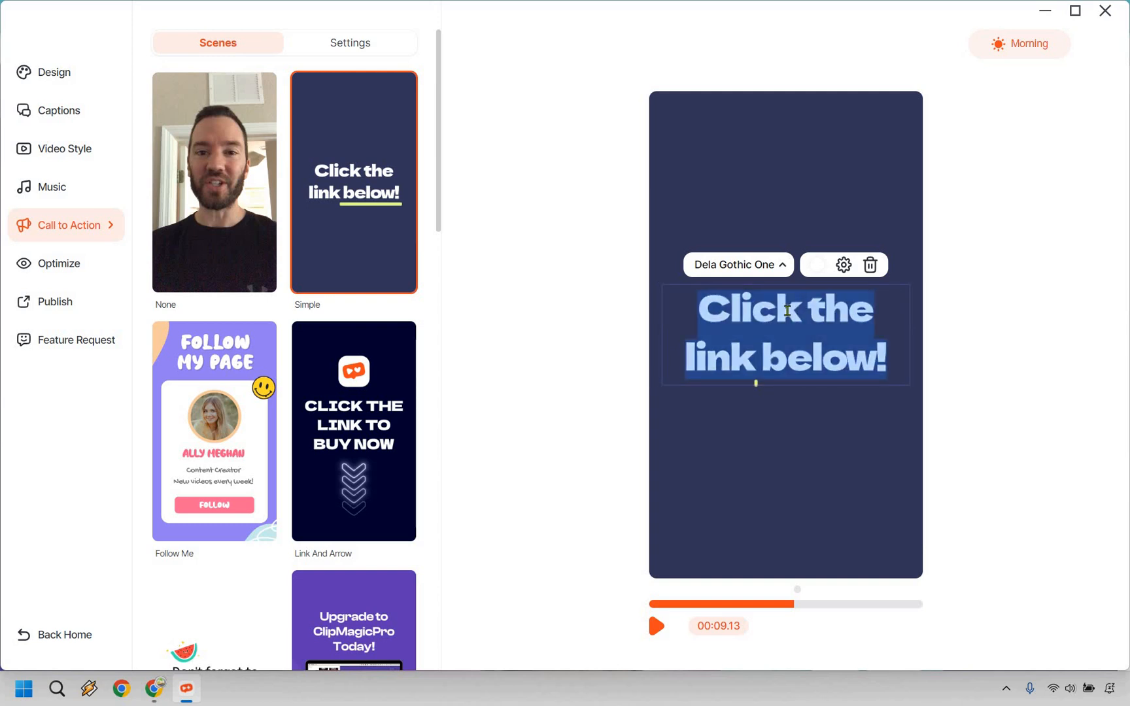
pyautogui.write('Go Here')
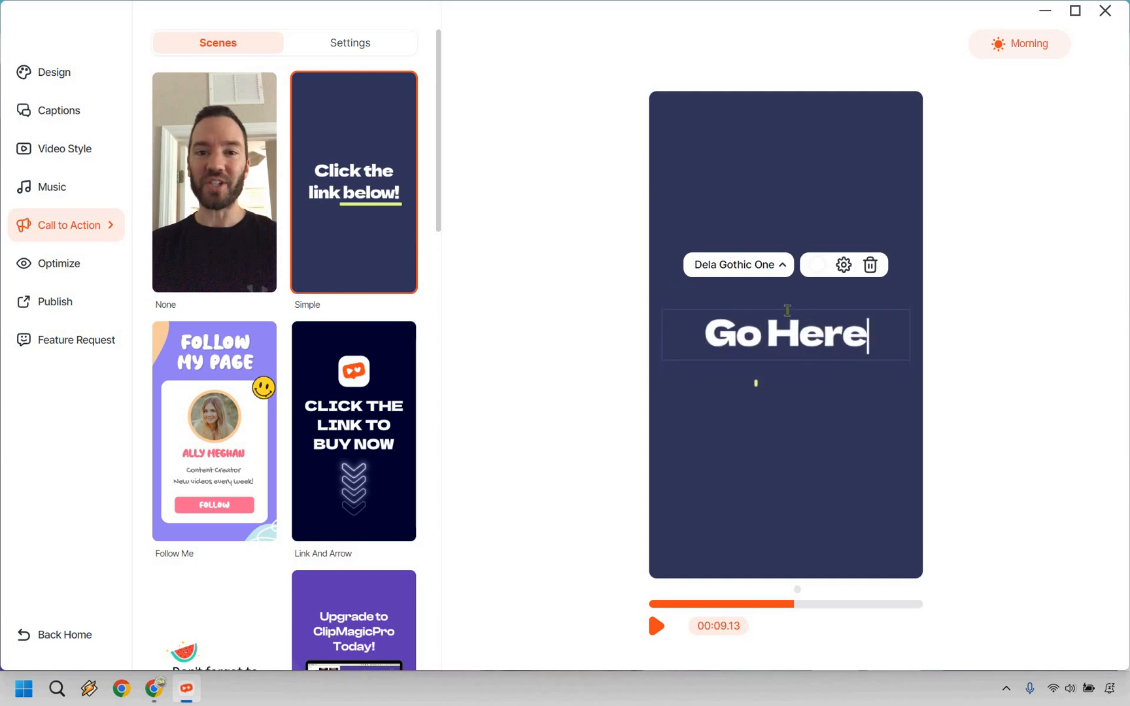
pyautogui.press('Return')
pyautogui.write('12si')
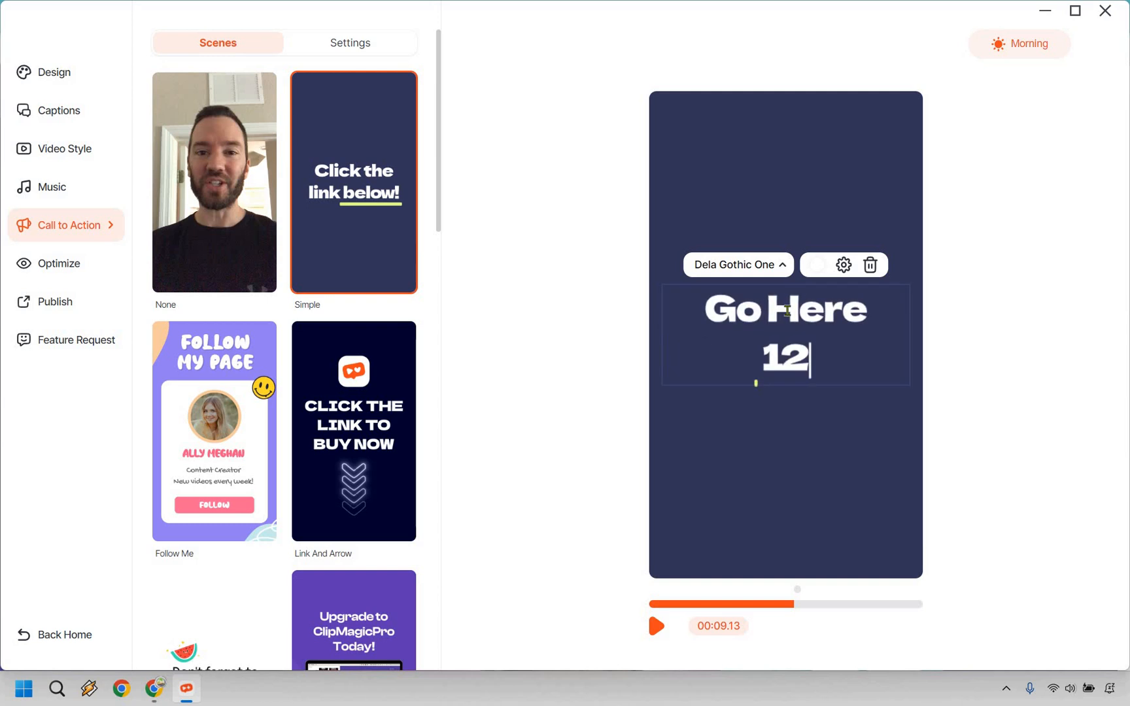
pyautogui.press('BackSpace')
pyautogui.press('BackSpace')
pyautogui.write('sigic.')
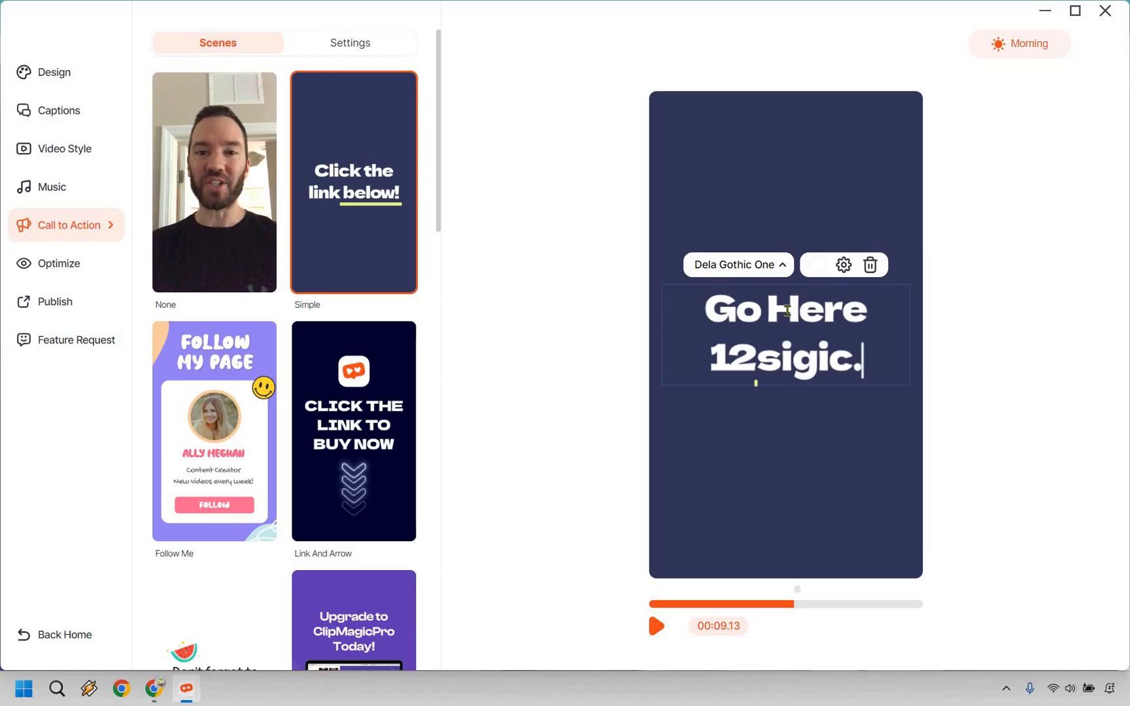
pyautogui.press('BackSpace')
pyautogui.press('BackSpace')
pyautogui.press('BackSpace')
pyautogui.press('BackSpace')
pyautogui.press('BackSpace')
pyautogui.press('BackSpace')
pyautogui.write('digi.')
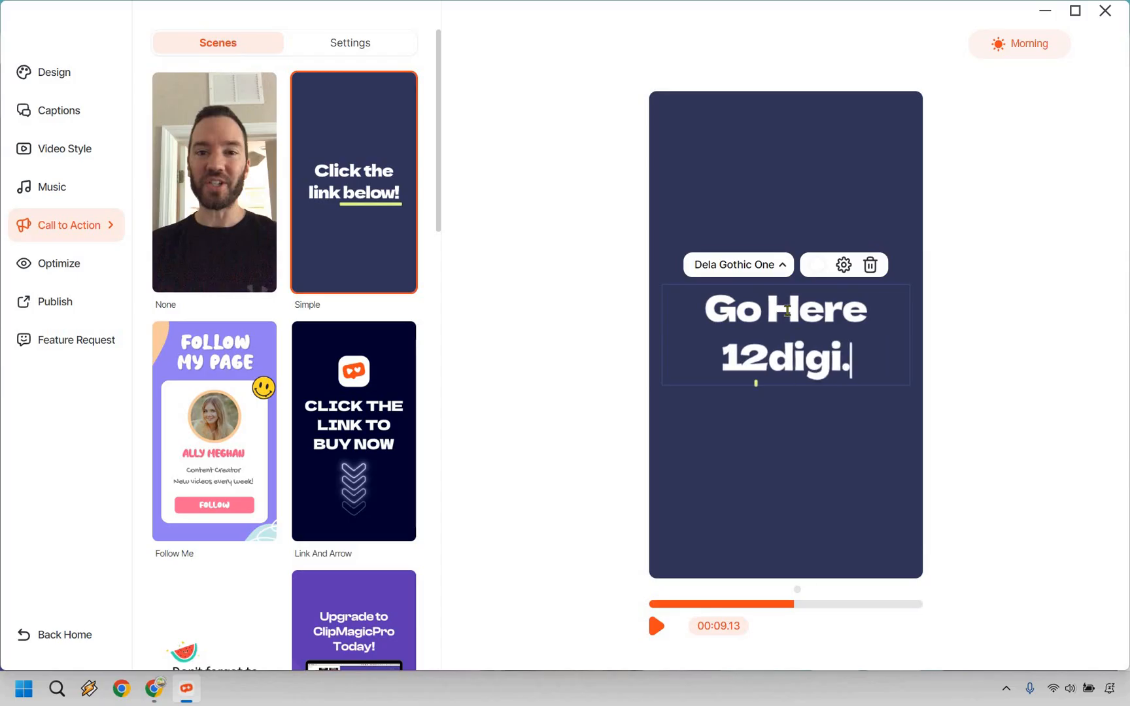
pyautogui.write('com/')
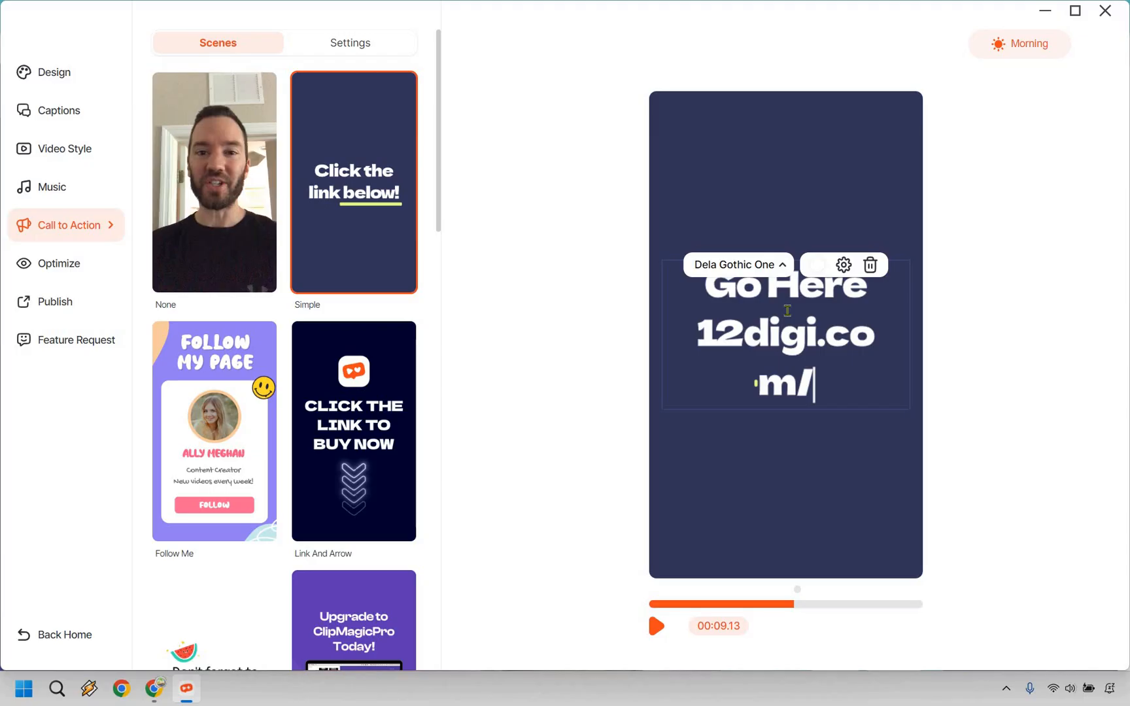
pyautogui.write('cm')
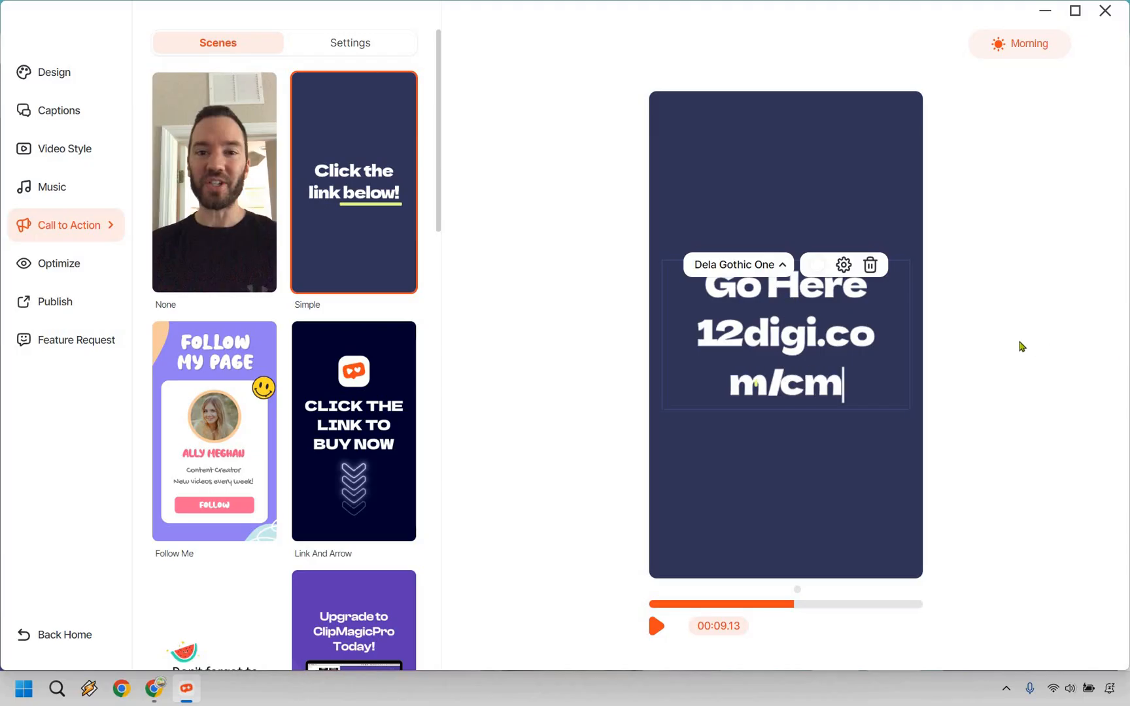
# Shrink the call to action text, widen its box so the web address fits on one line, centre it above the underline and preview it.
pyautogui.click(709, 385)
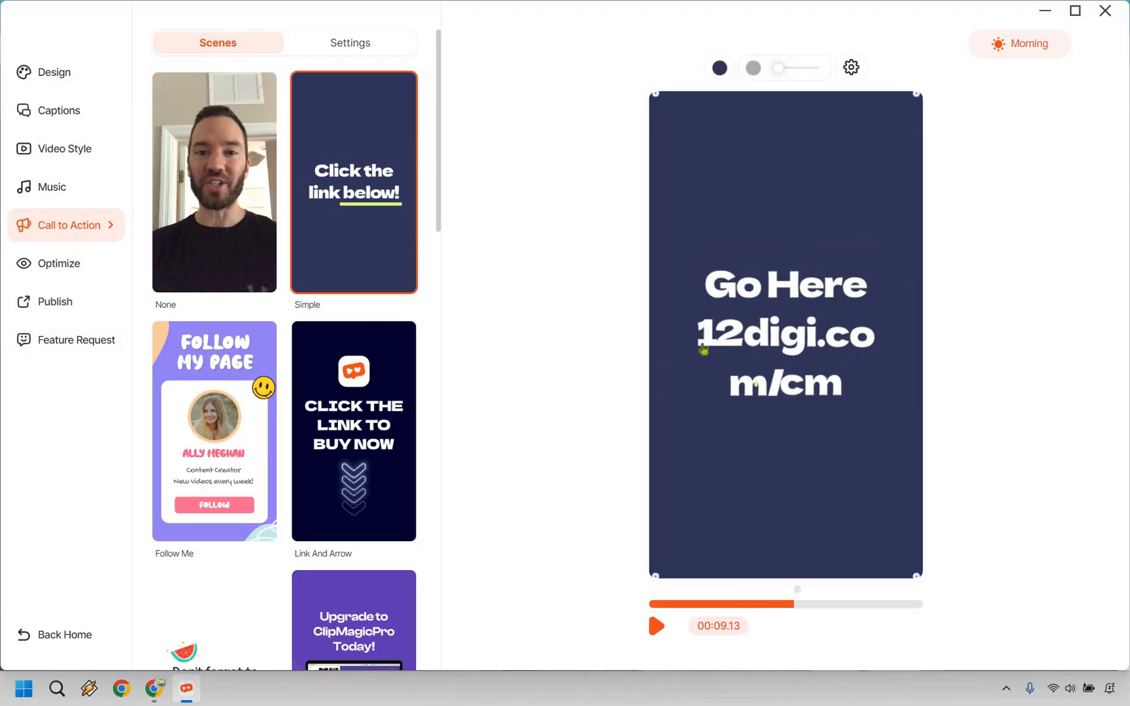
pyautogui.click(725, 385)
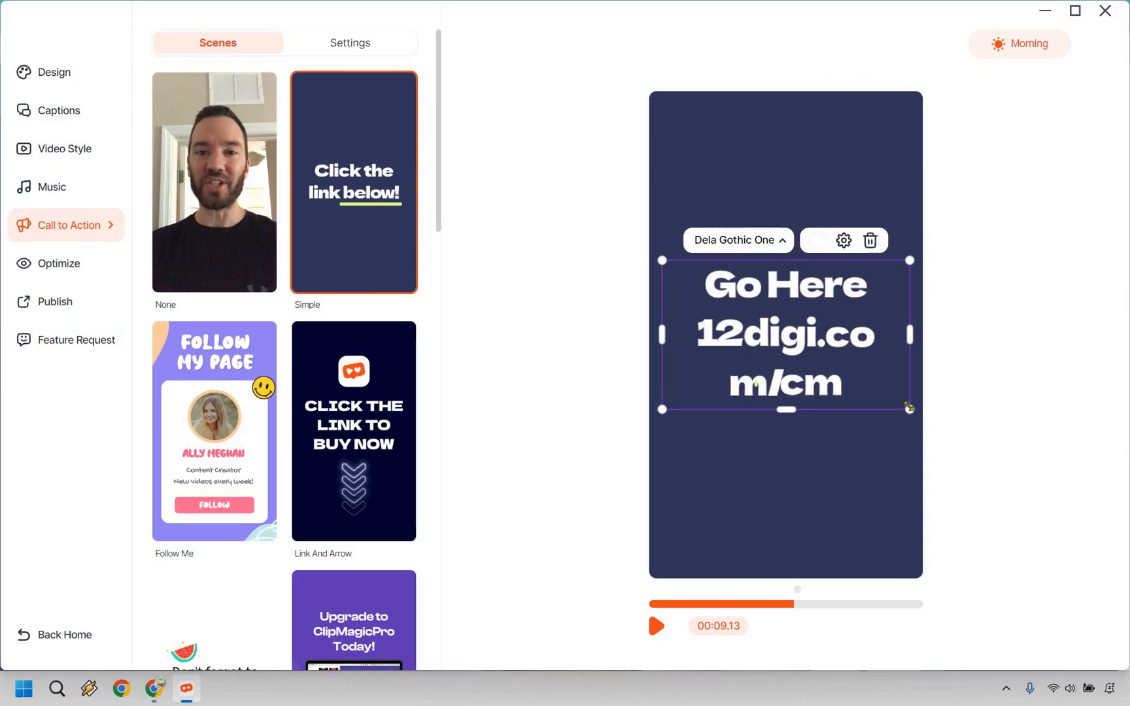
pyautogui.moveTo(909, 408); pyautogui.dragTo(826, 358)
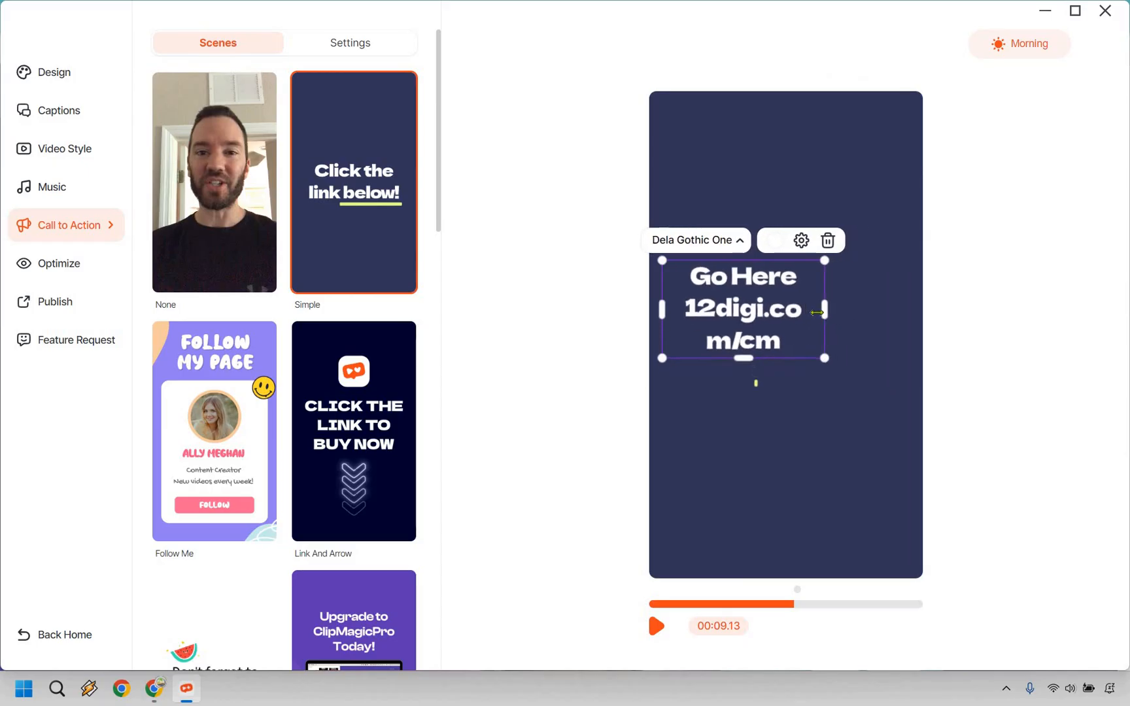
pyautogui.moveTo(817, 313); pyautogui.dragTo(917, 298)
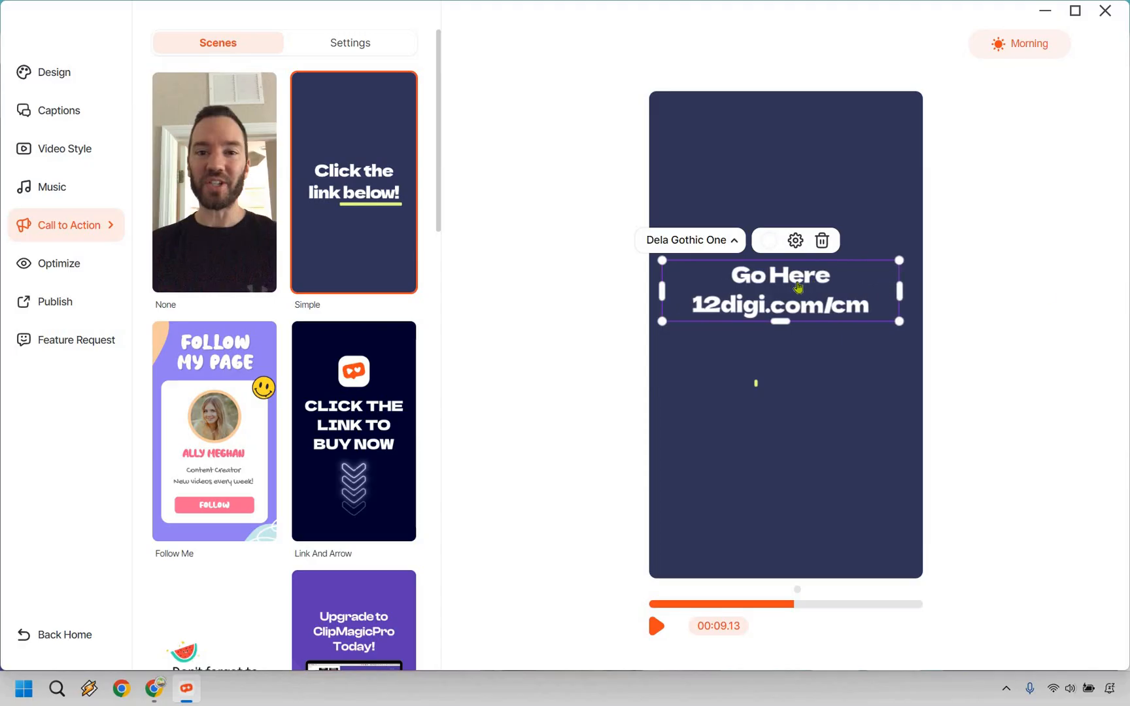
pyautogui.moveTo(790, 276); pyautogui.dragTo(796, 298)
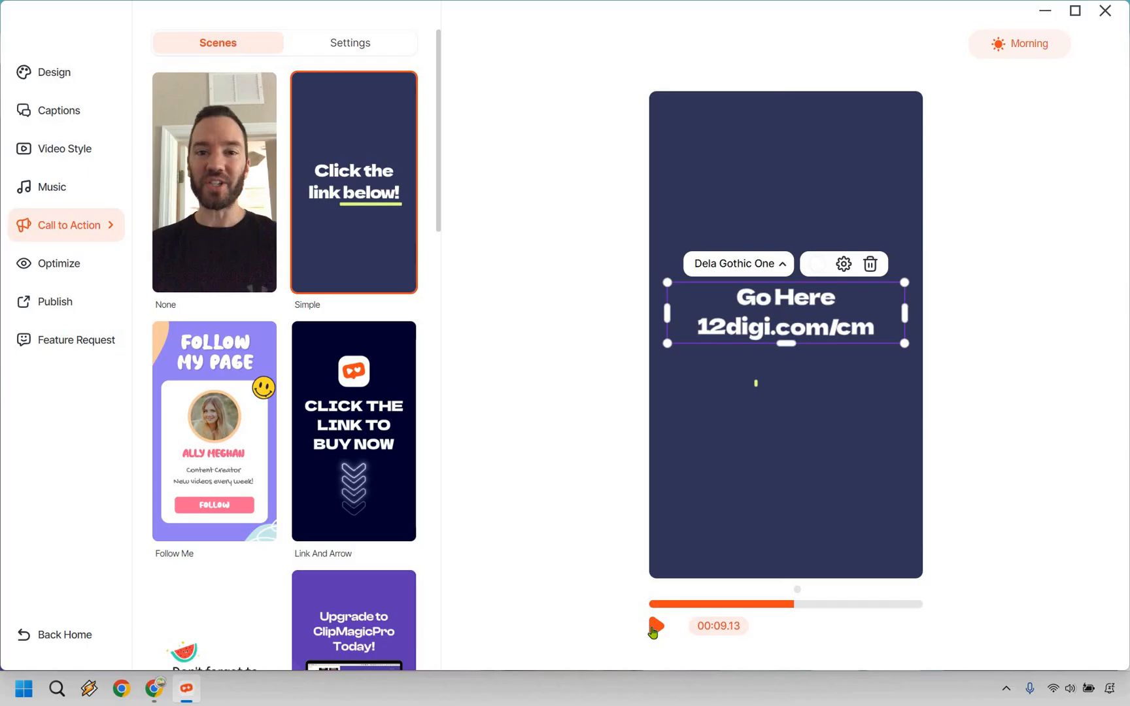
pyautogui.click(654, 629)
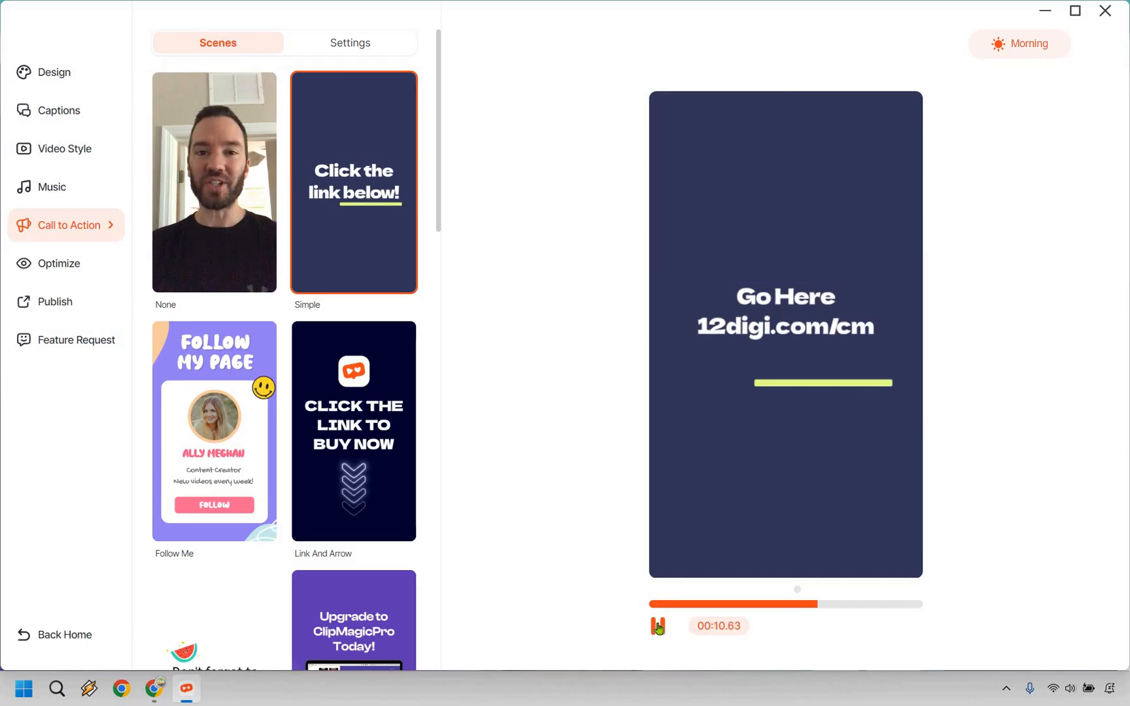
# Set the call to action scene's duration to 1 s and play the video to check the ending.
pyautogui.click(344, 48)
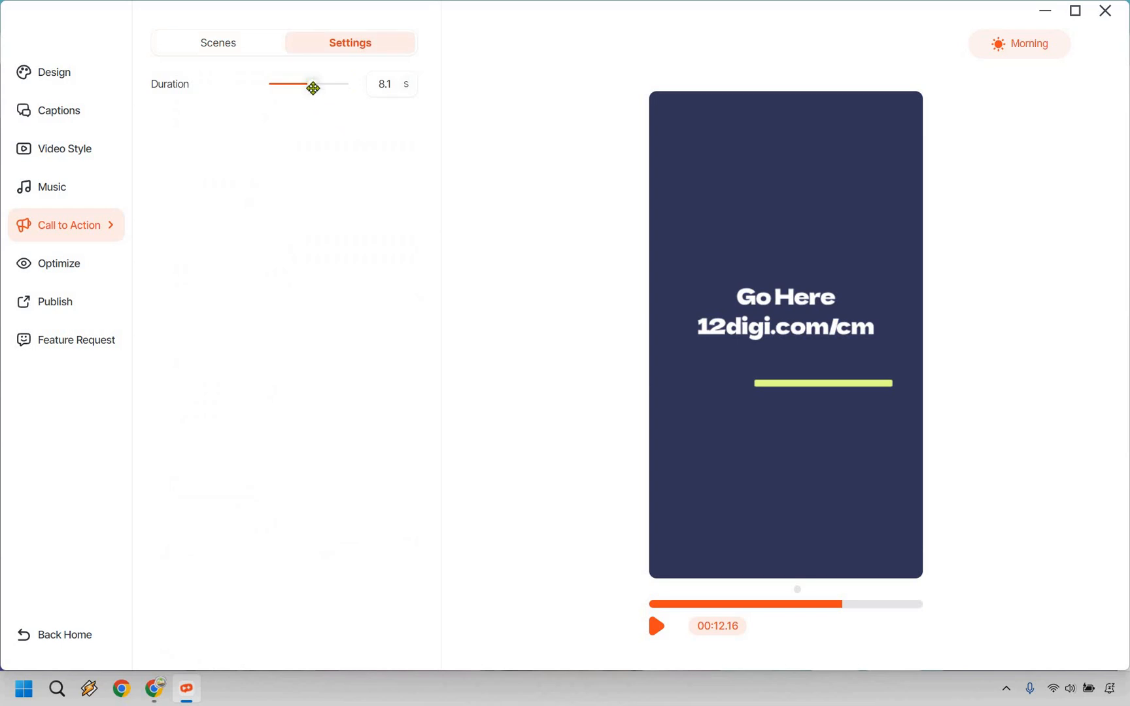
pyautogui.moveTo(313, 88); pyautogui.dragTo(290, 88)
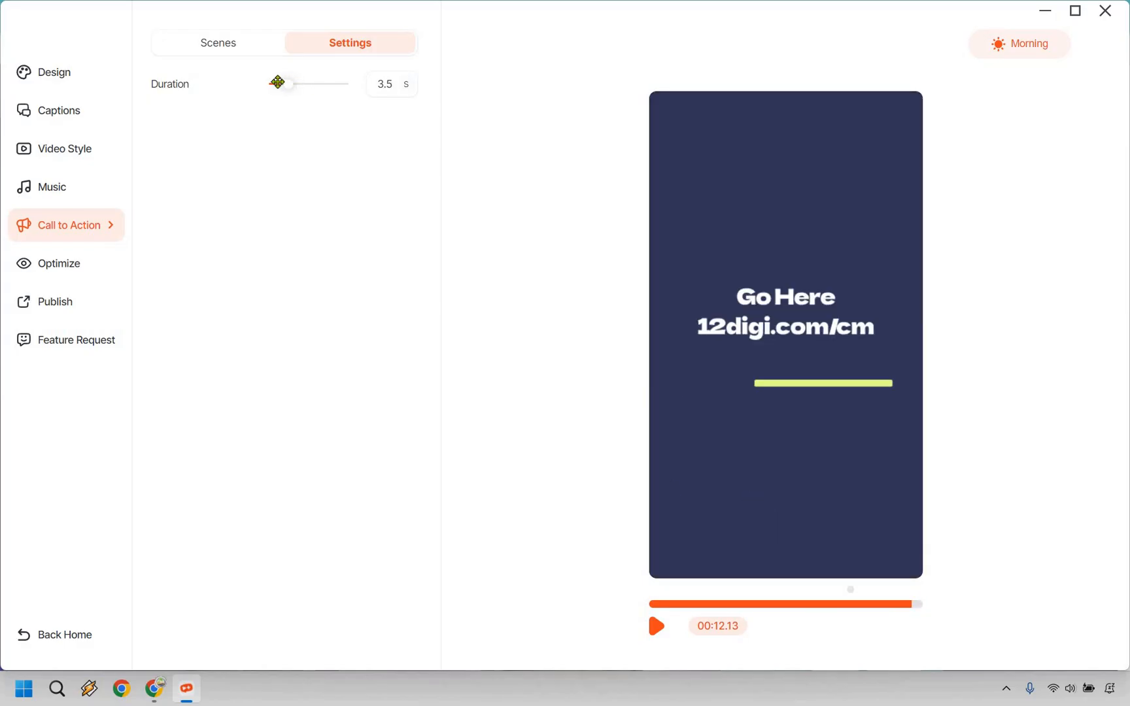
pyautogui.moveTo(277, 81); pyautogui.dragTo(269, 83)
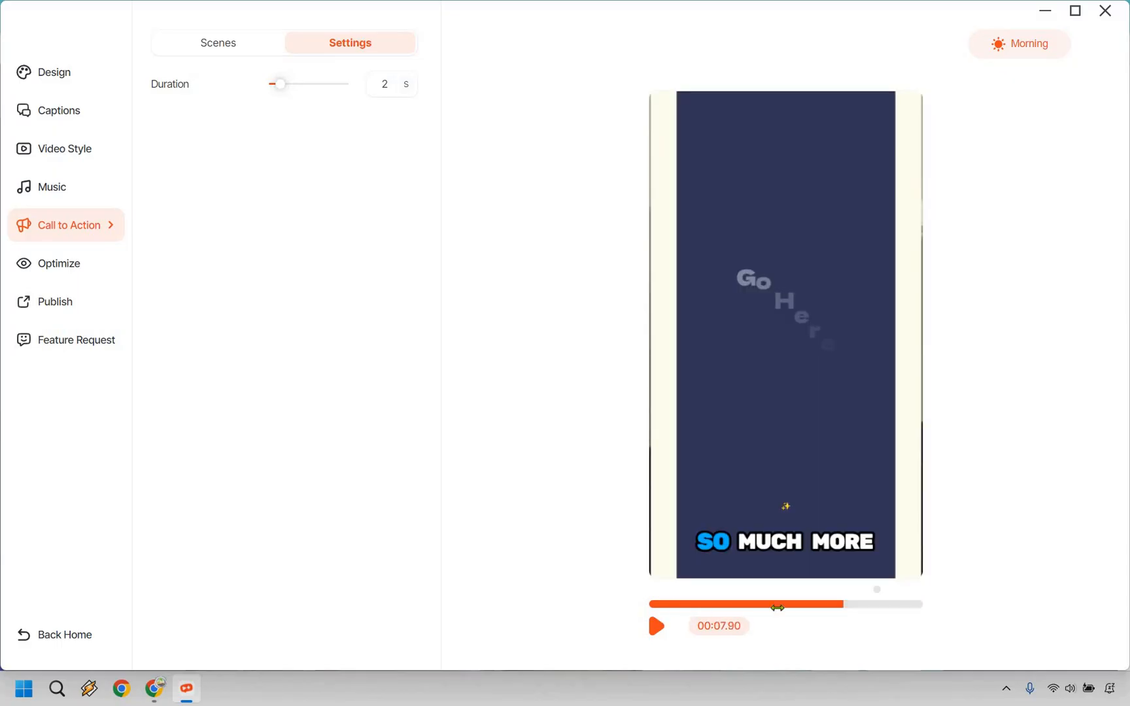
pyautogui.click(656, 626)
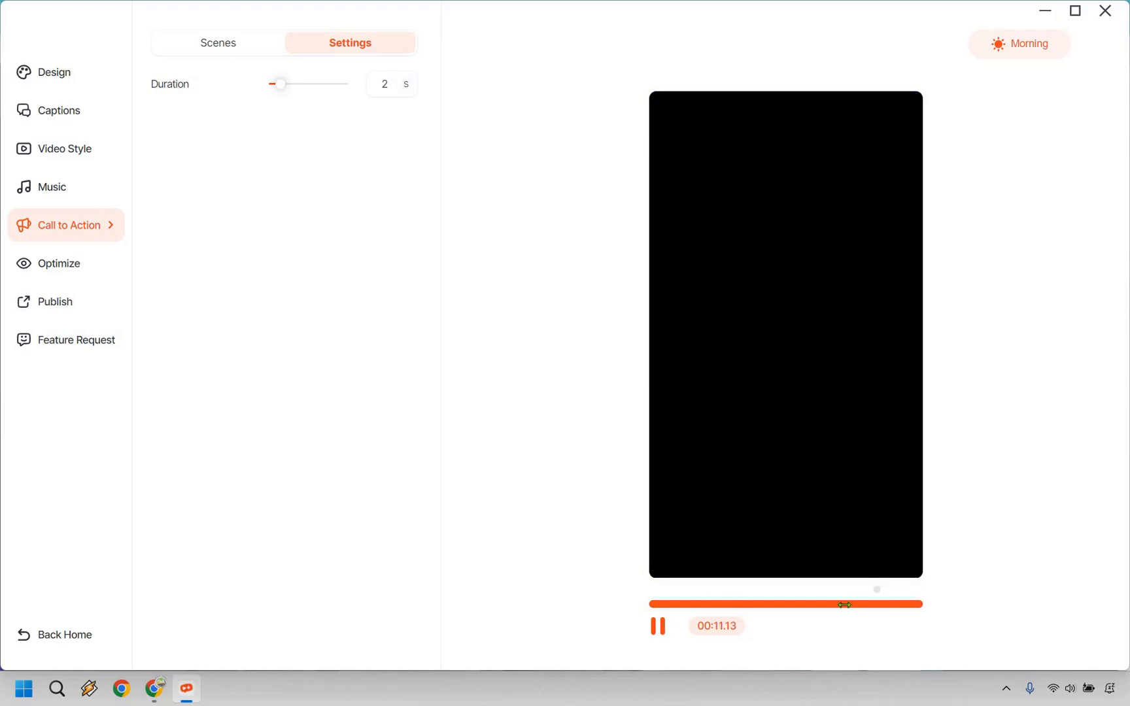
pyautogui.click(845, 605)
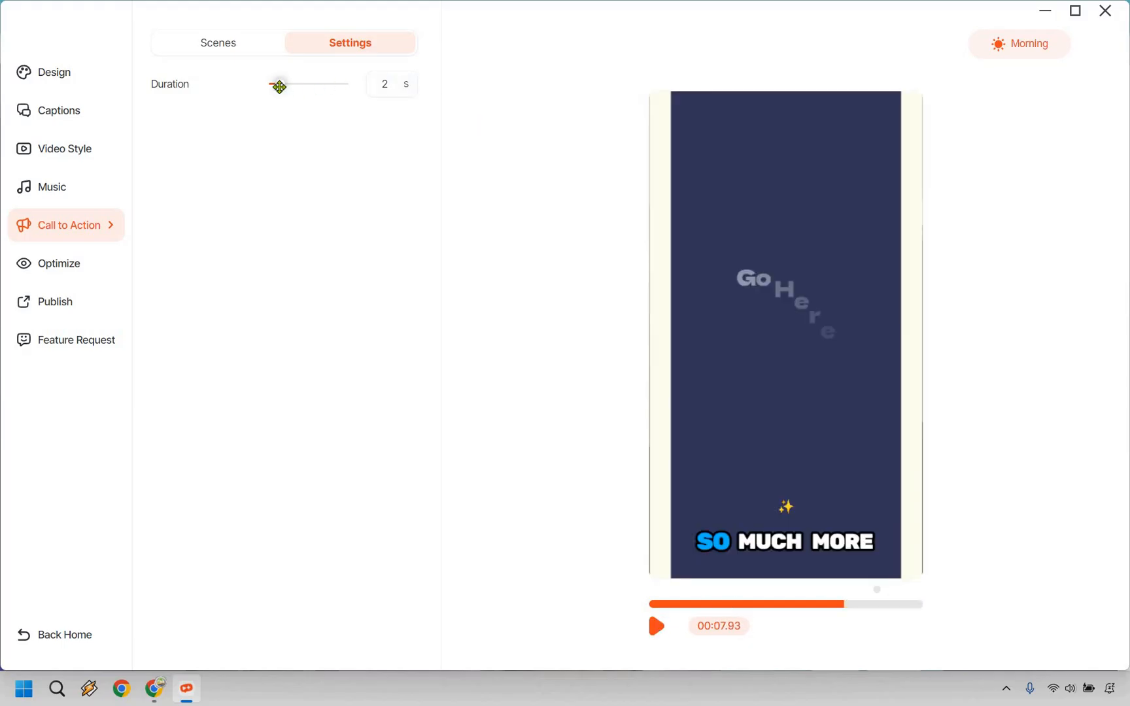
pyautogui.moveTo(279, 85); pyautogui.dragTo(275, 86)
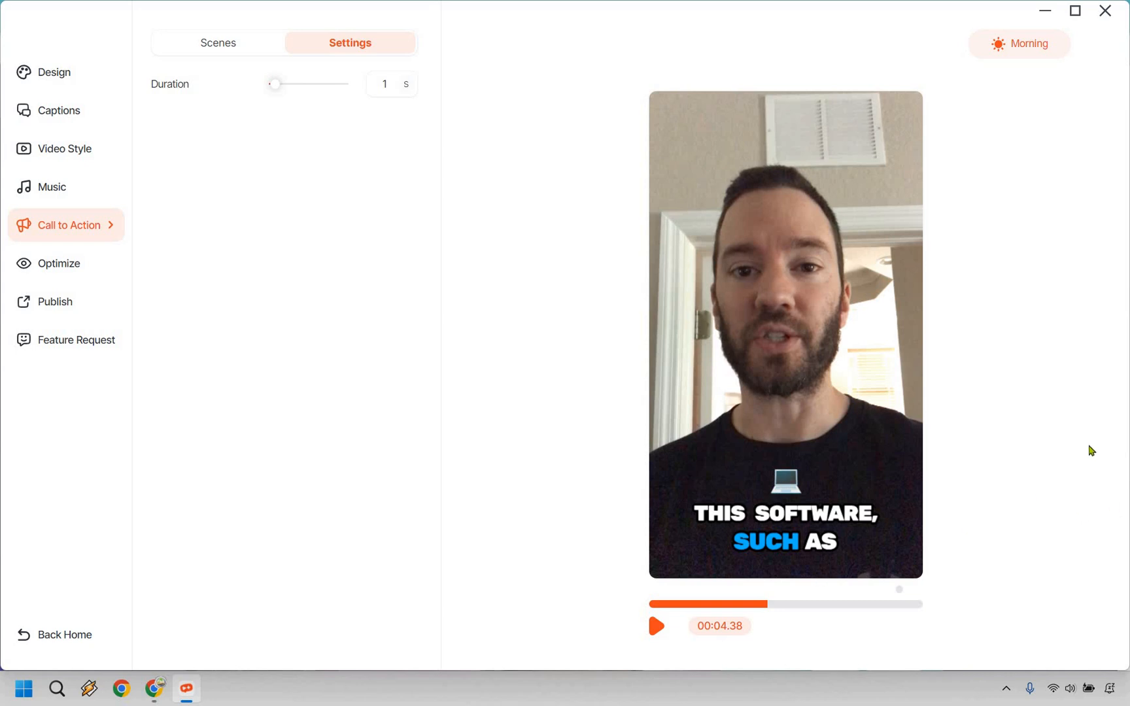
pyautogui.click(657, 628)
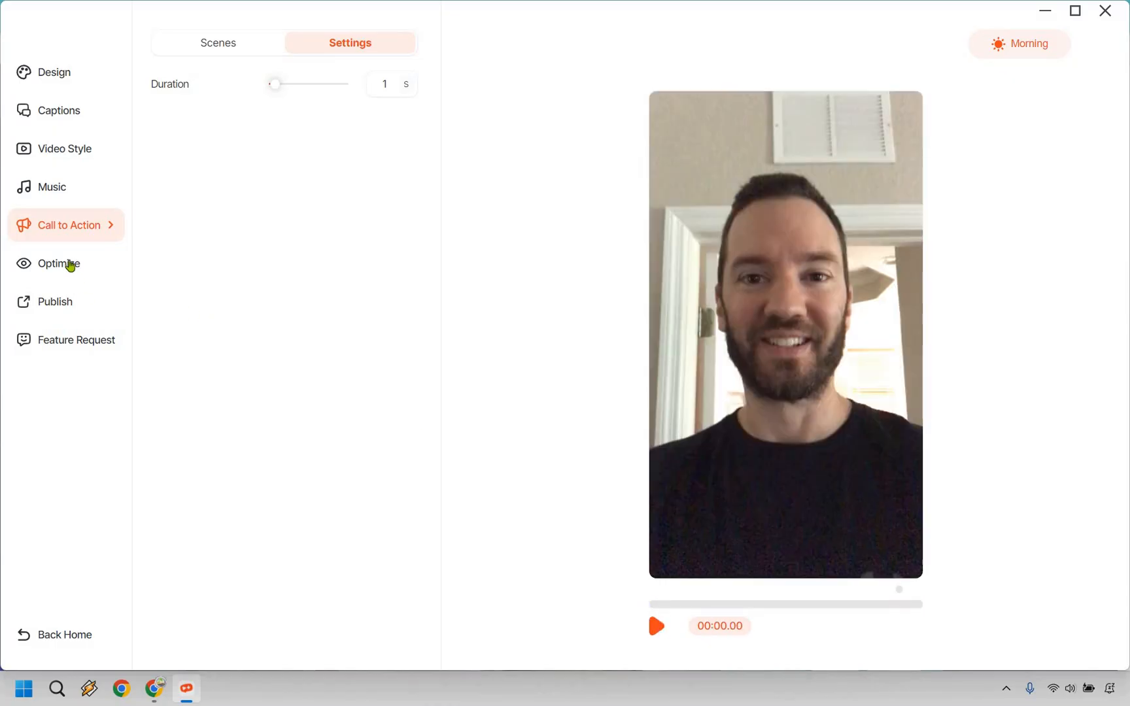
# Apply the Grid video style to the clip.
pyautogui.click(76, 150)
pyautogui.scroll(-10, 302, 196)
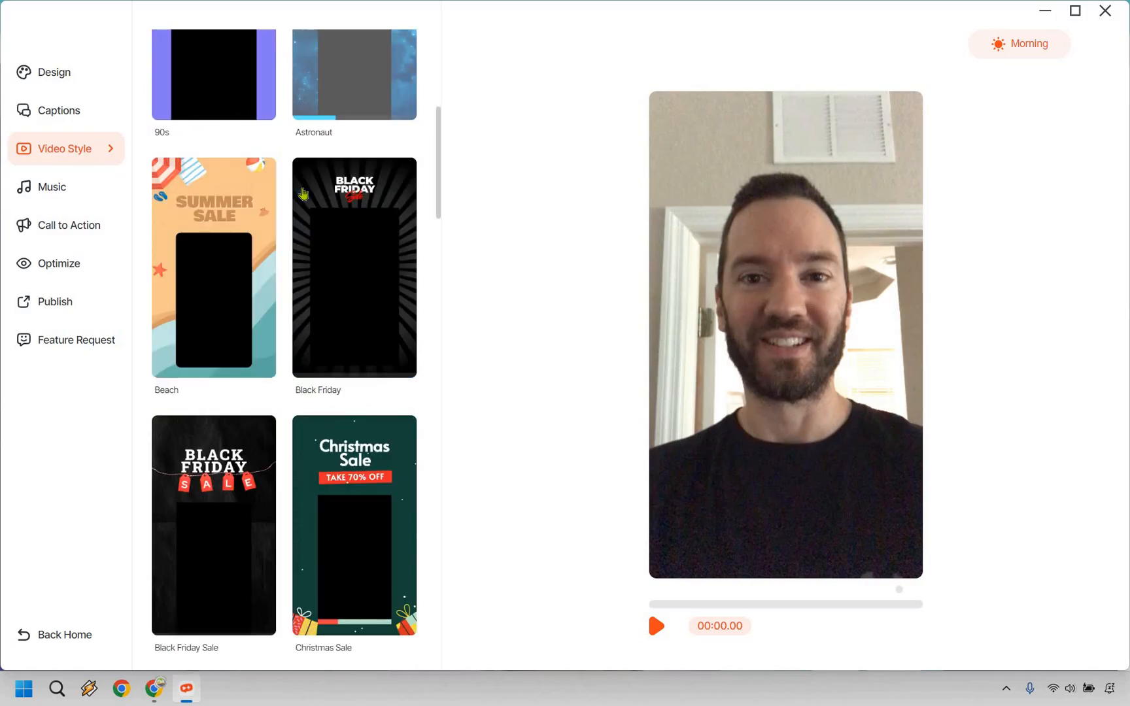
pyautogui.scroll(-5, 352, 393)
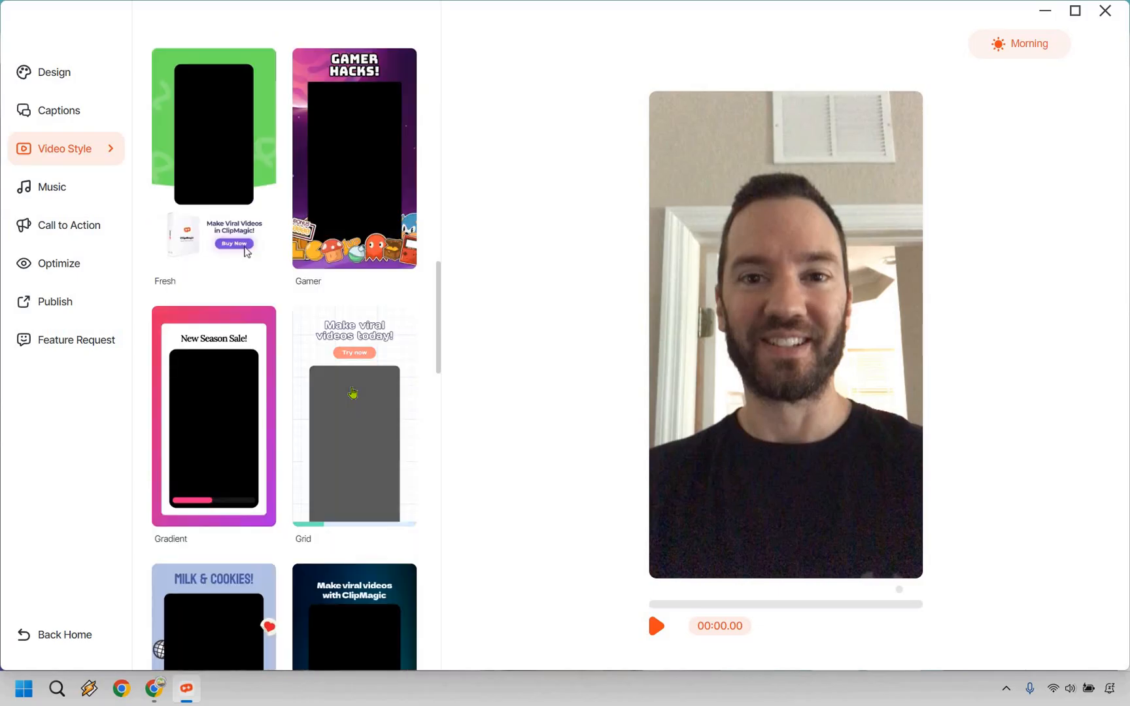
pyautogui.click(353, 390)
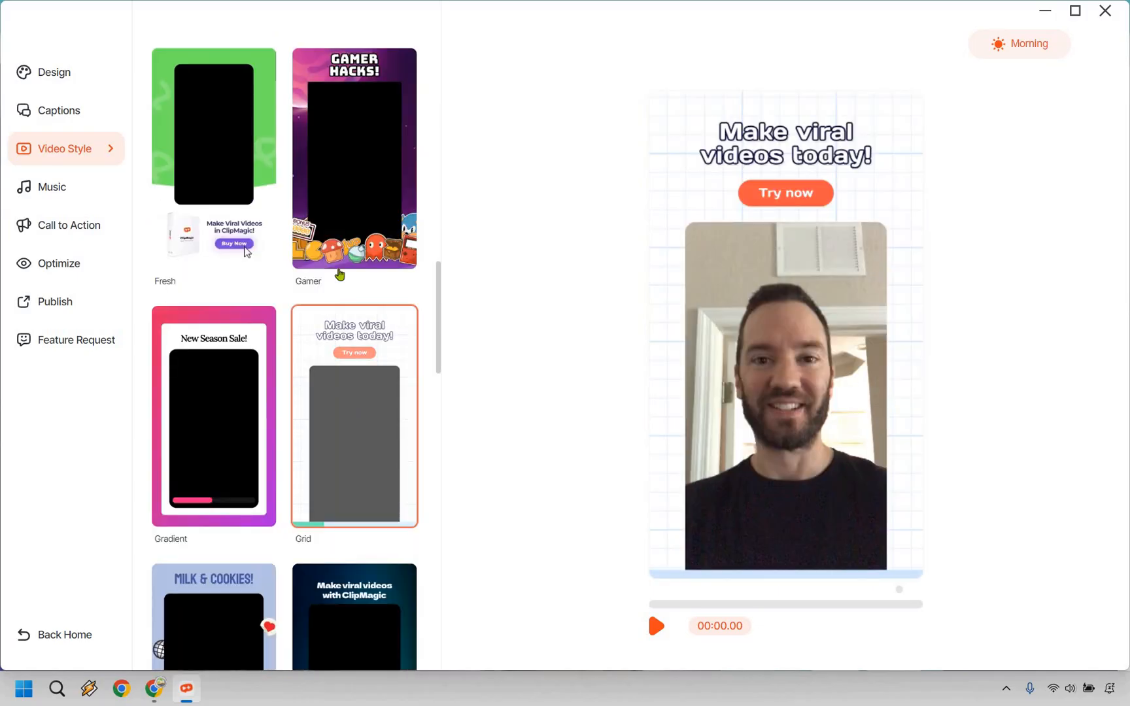
# Change the text of the orange "Try now" button in the video to "12digi.com".
pyautogui.doubleClick(788, 193)
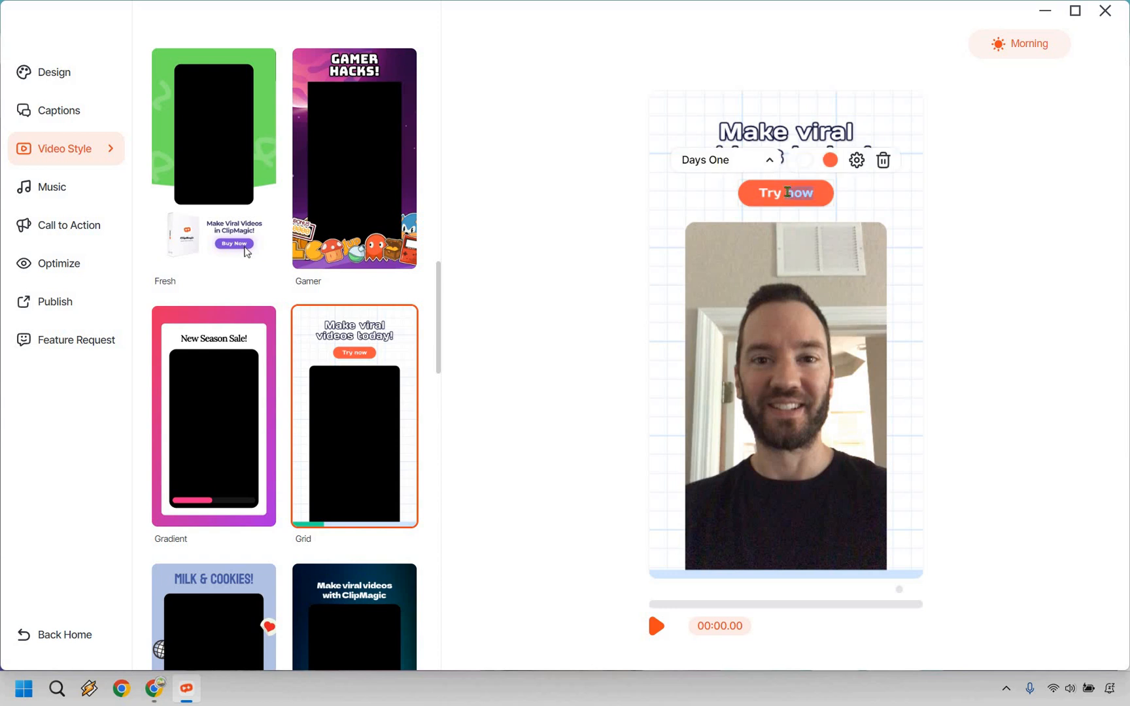
pyautogui.doubleClick(788, 193)
pyautogui.tripleClick(788, 193)
pyautogui.write('12digi.com')
pyautogui.click(787, 300)
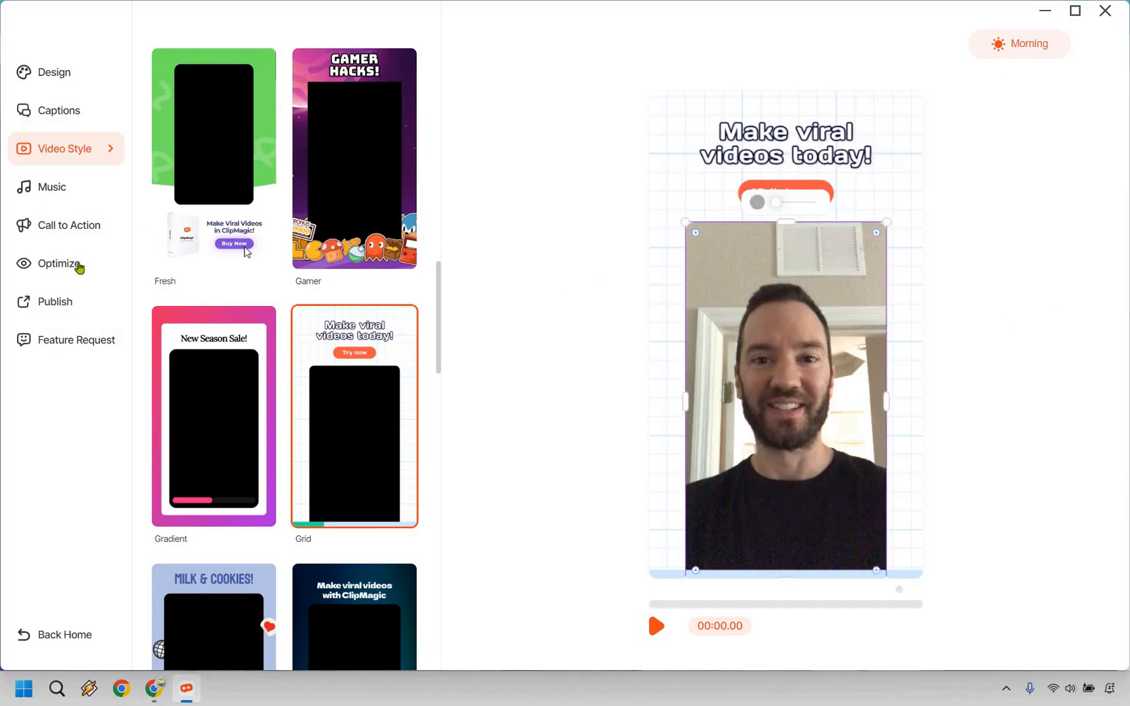
# Try the Magic Hook Title and the Magic Description & Tags on the video, turning each one off again.
pyautogui.click(78, 263)
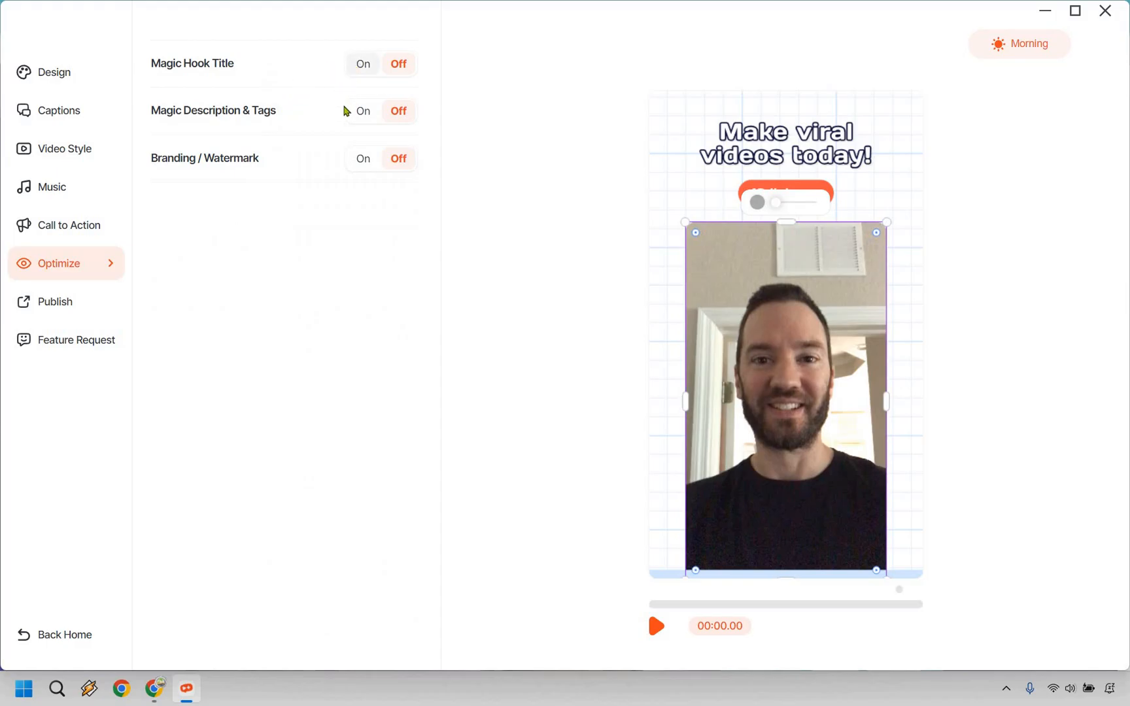
pyautogui.click(362, 65)
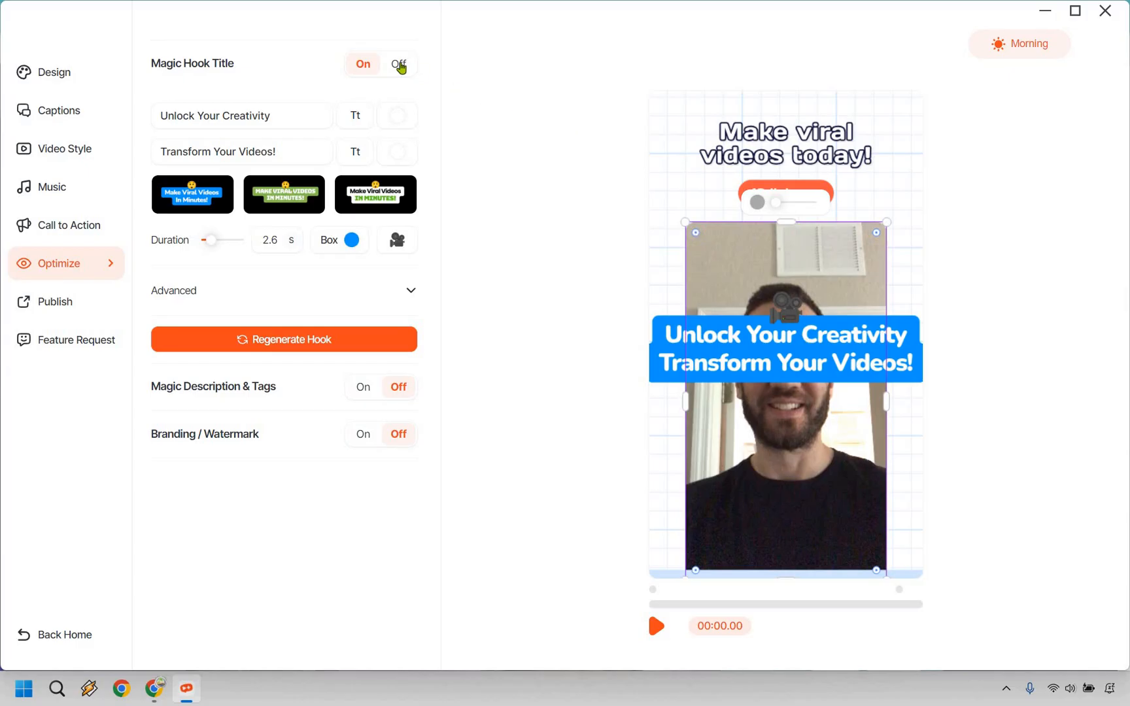
pyautogui.click(399, 64)
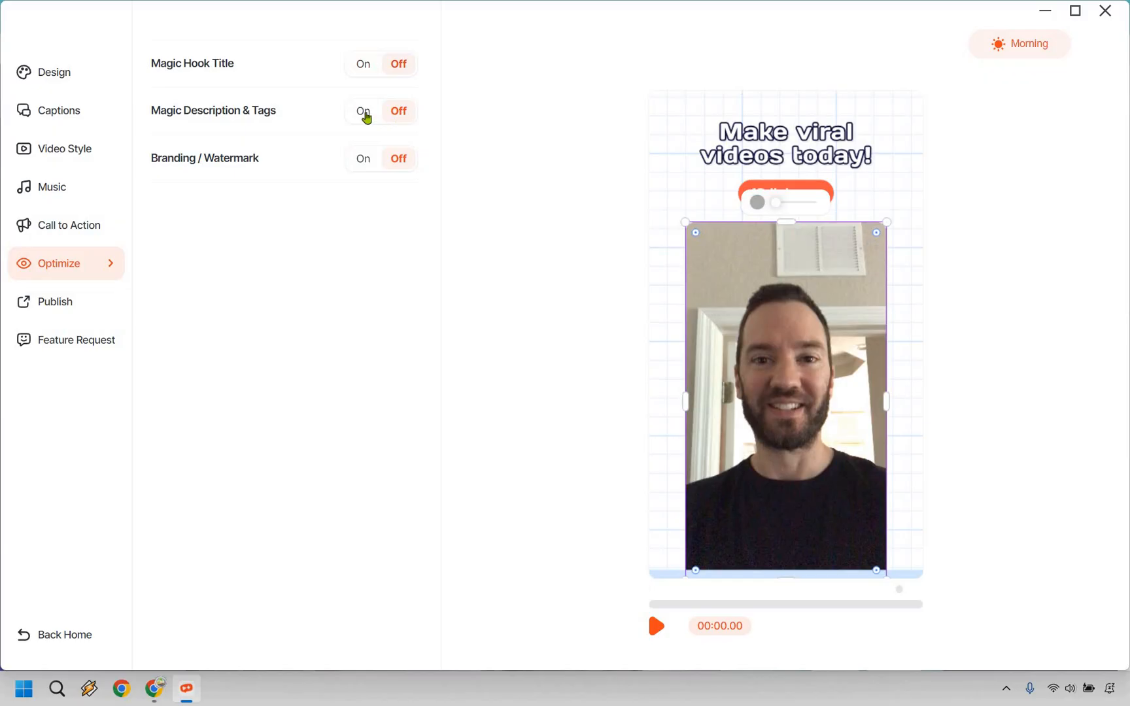
pyautogui.click(365, 113)
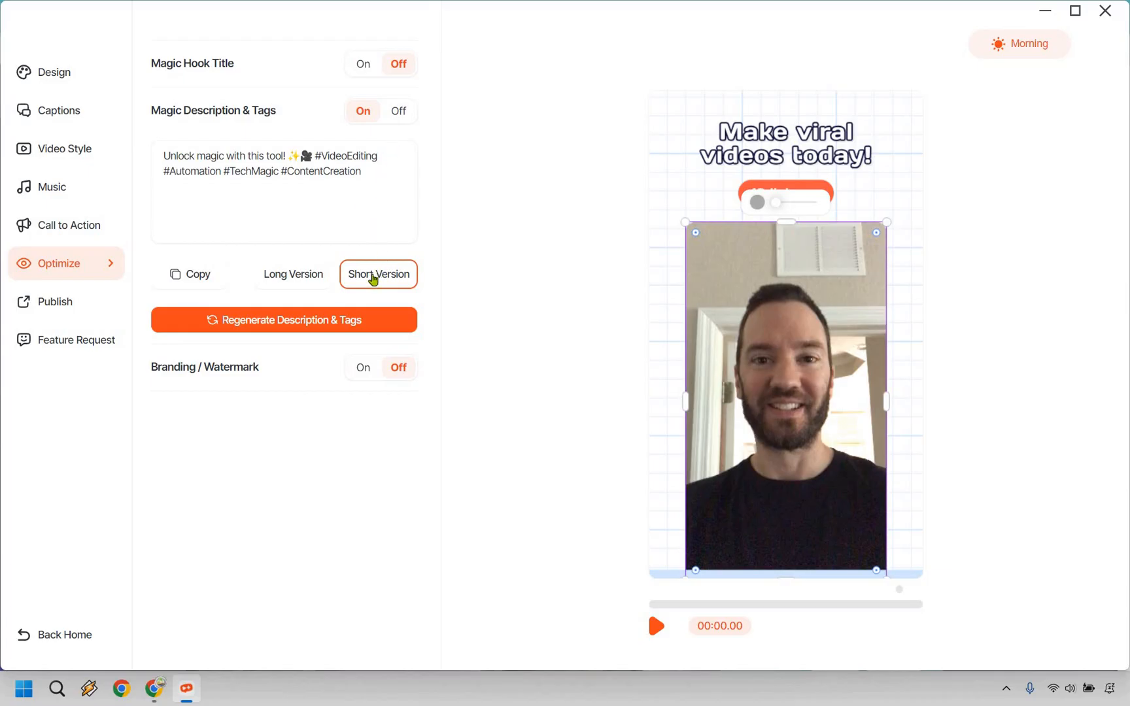
pyautogui.click(399, 112)
# Try the branding watermark, move the logo slightly down over the video, and turn the watermark off again.
pyautogui.click(365, 160)
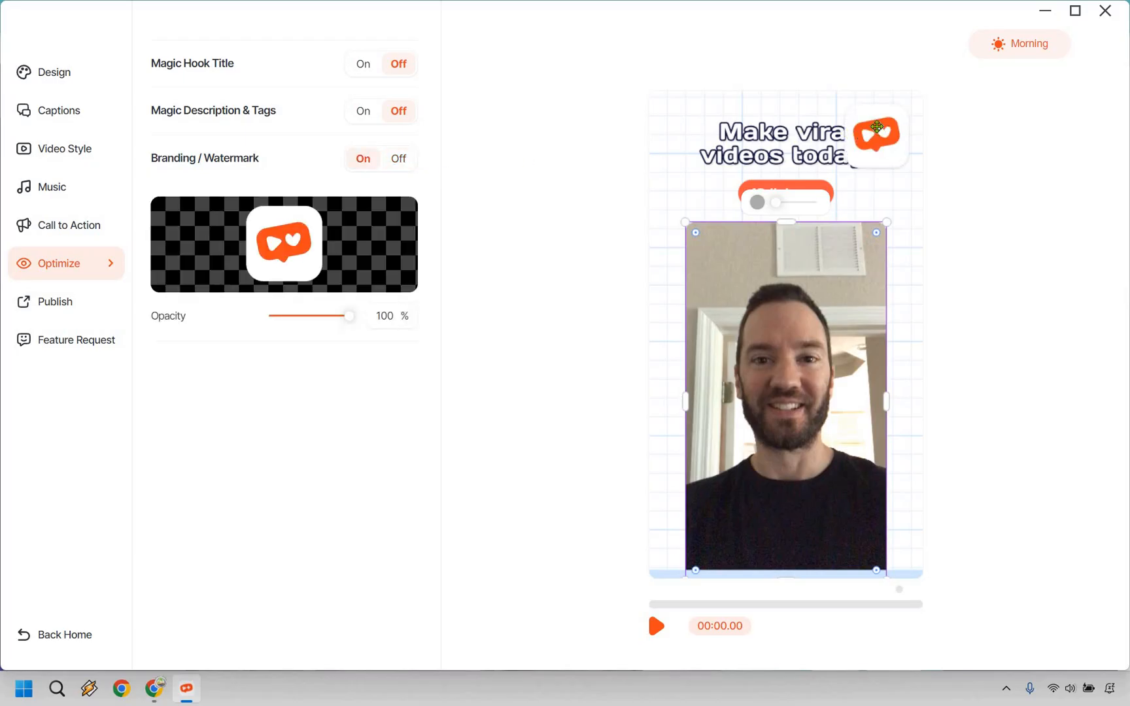
pyautogui.moveTo(877, 128)
pyautogui.mouseDown()
pyautogui.moveTo(883, 167)
pyautogui.moveTo(882, 119)
pyautogui.moveTo(877, 143)
pyautogui.mouseUp()
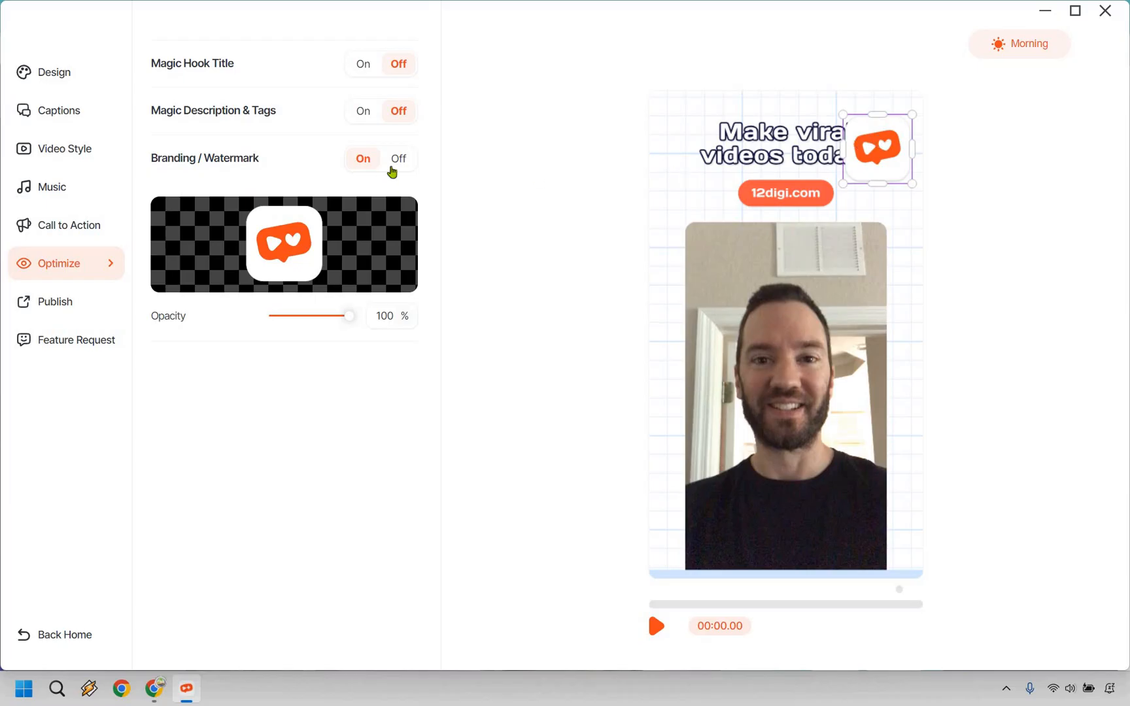
pyautogui.click(400, 163)
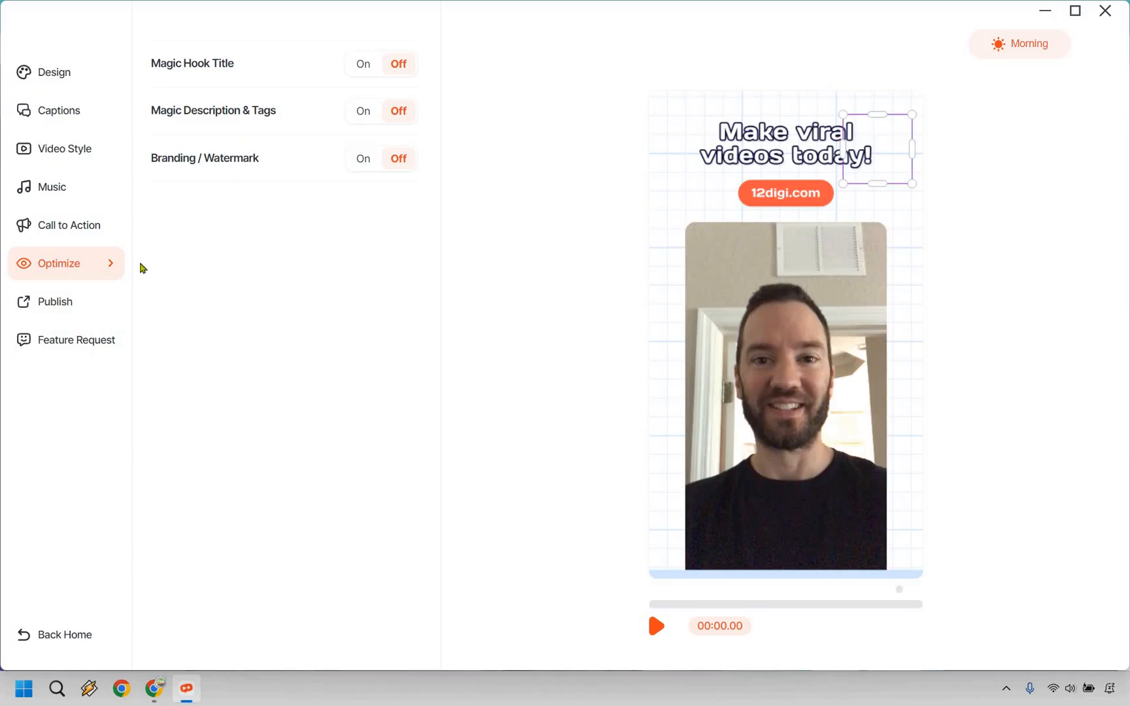
# Set the quality to High in the video's publishing settings.
pyautogui.click(55, 307)
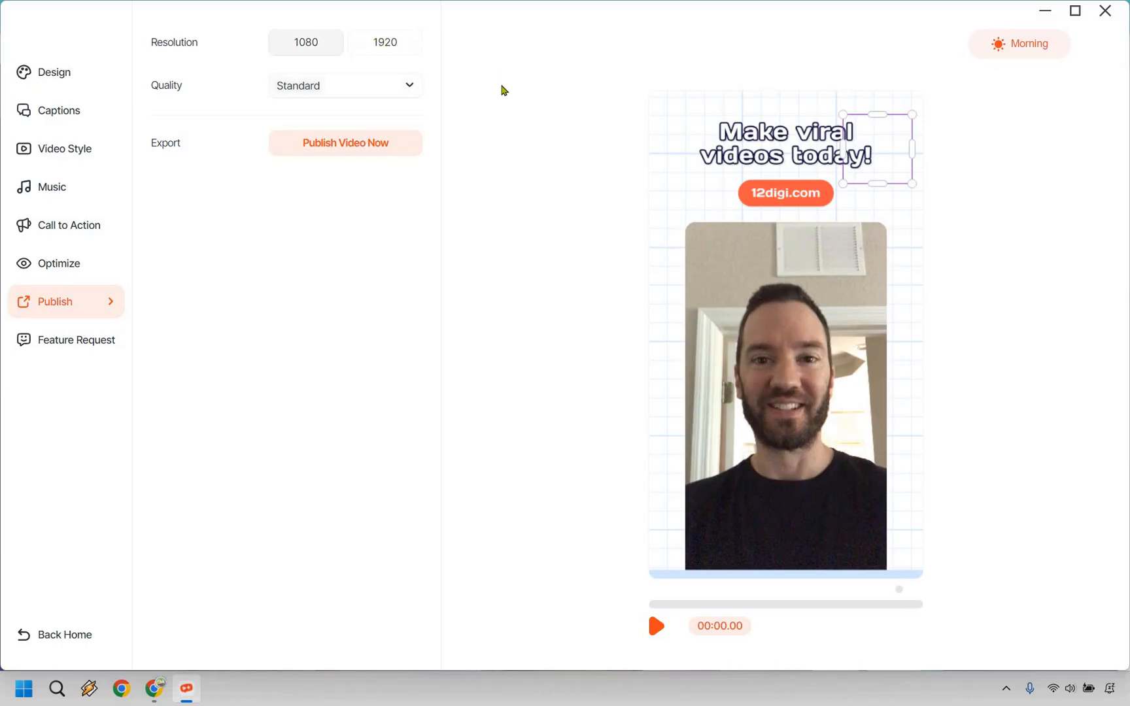
pyautogui.click(384, 42)
pyautogui.click(345, 86)
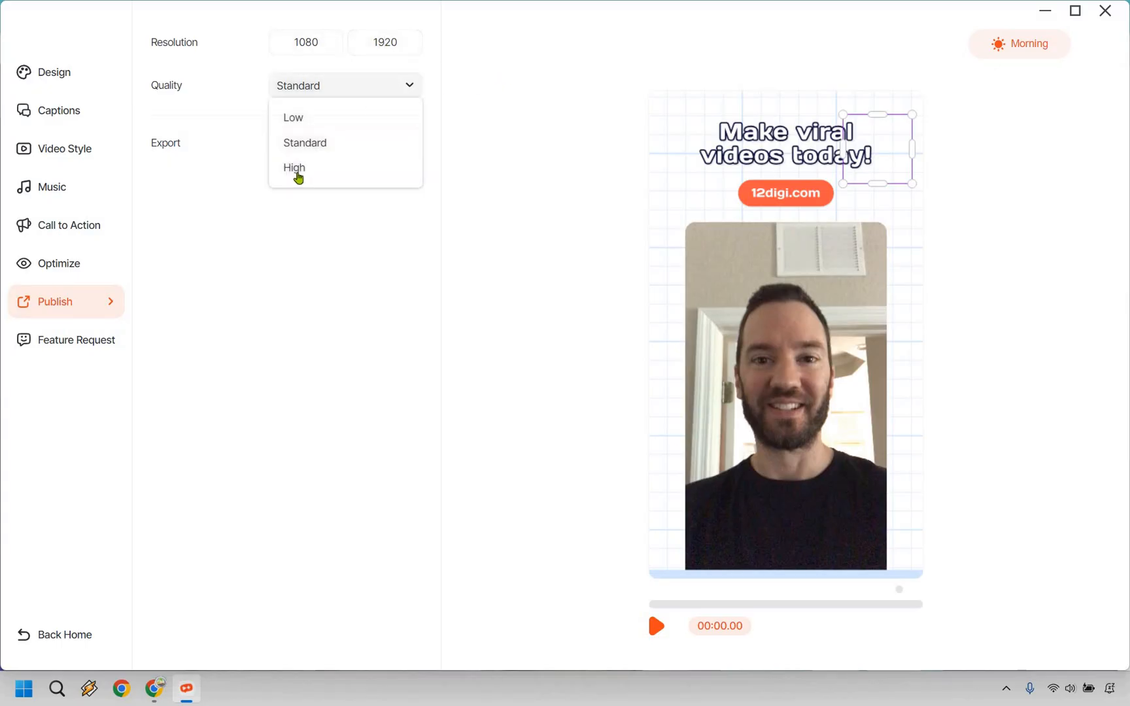
pyautogui.press('Down')
pyautogui.press('Return')
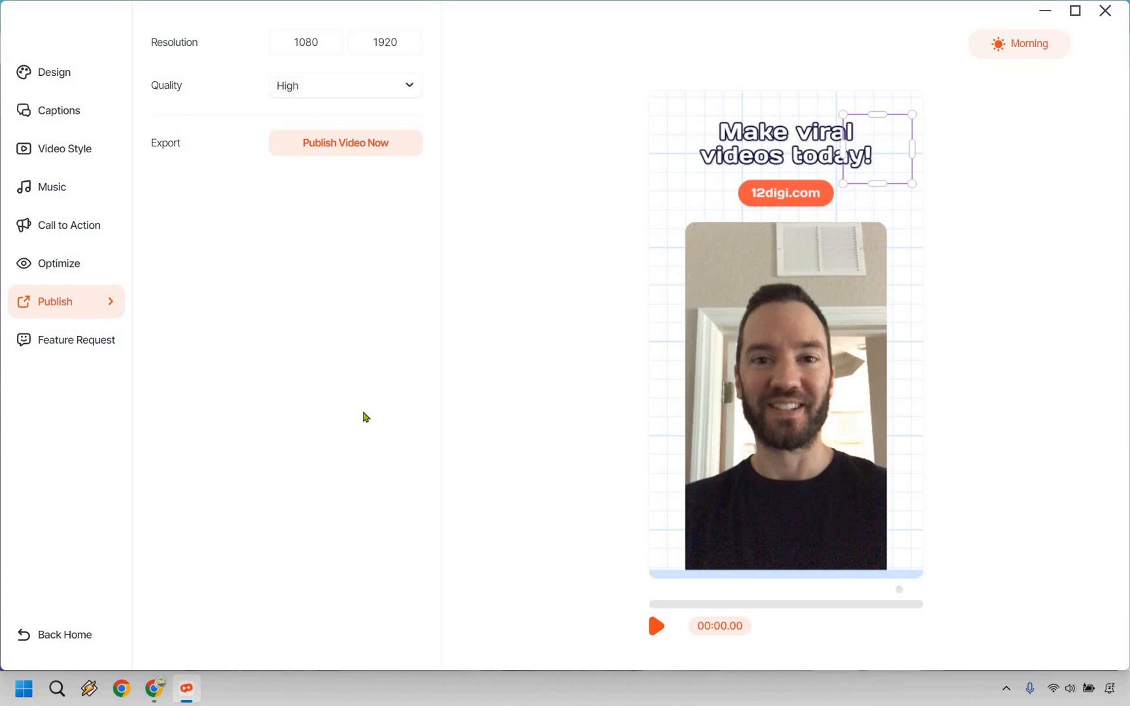
# Switch to Chrome, check the export allowance of the Monthly plan, and open its Pro deal checkout to review the order summary.
pyautogui.click(155, 687)
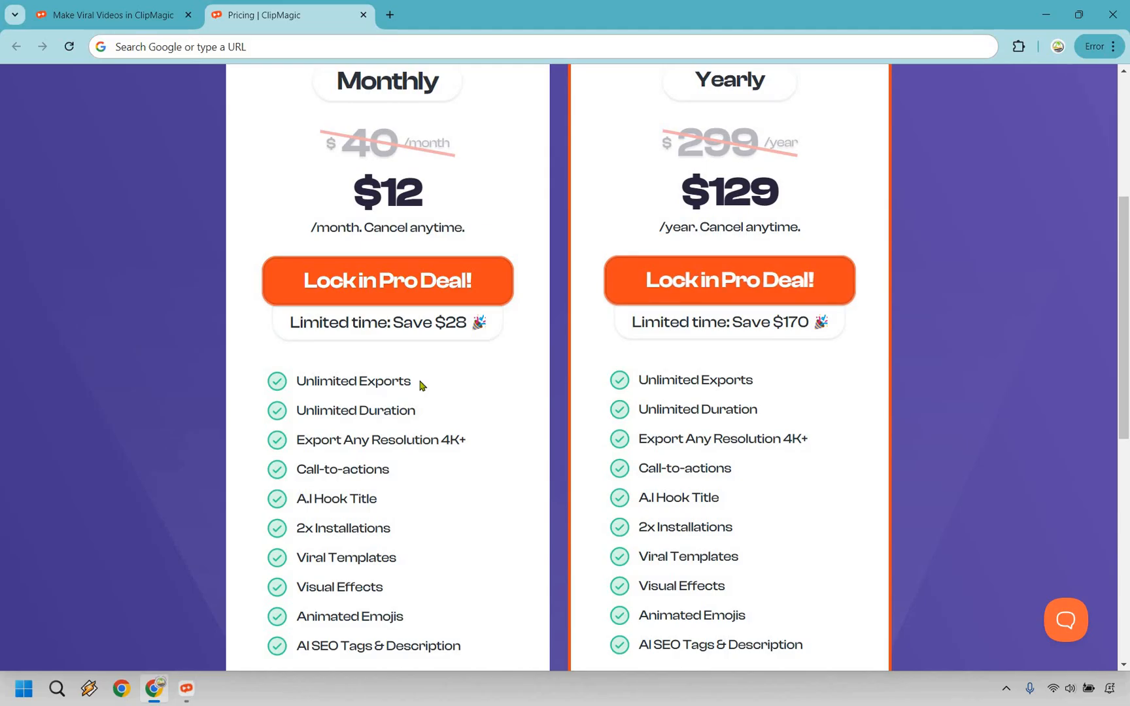
pyautogui.moveTo(412, 382); pyautogui.dragTo(296, 381)
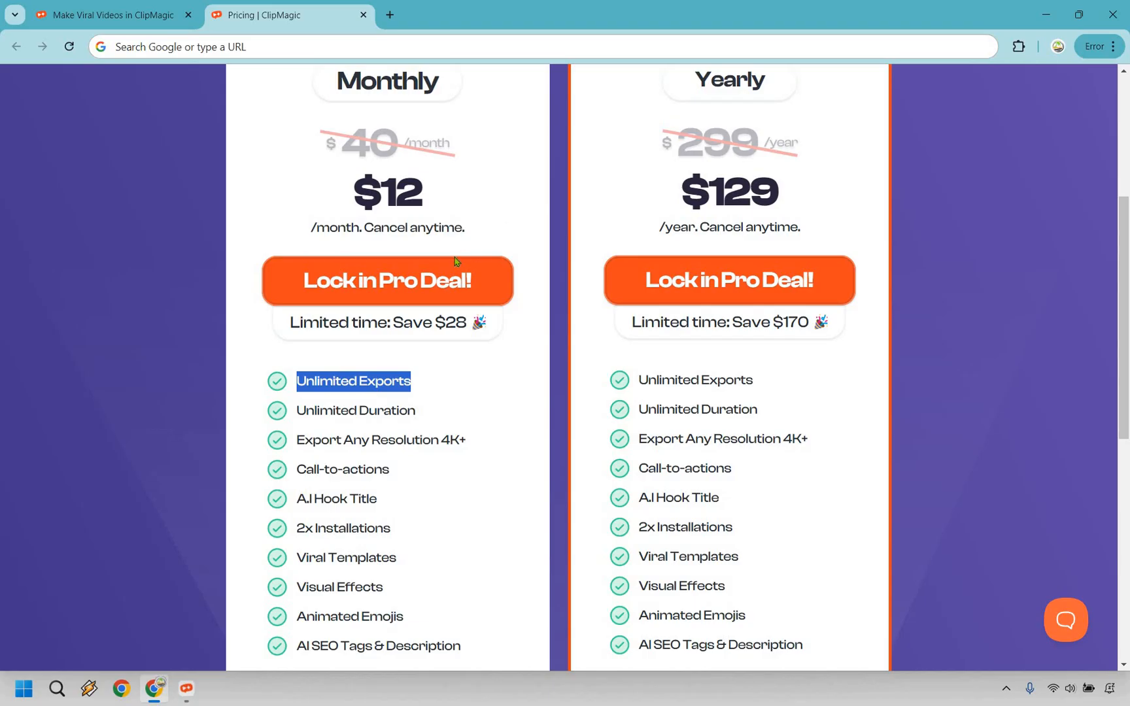
pyautogui.click(439, 282)
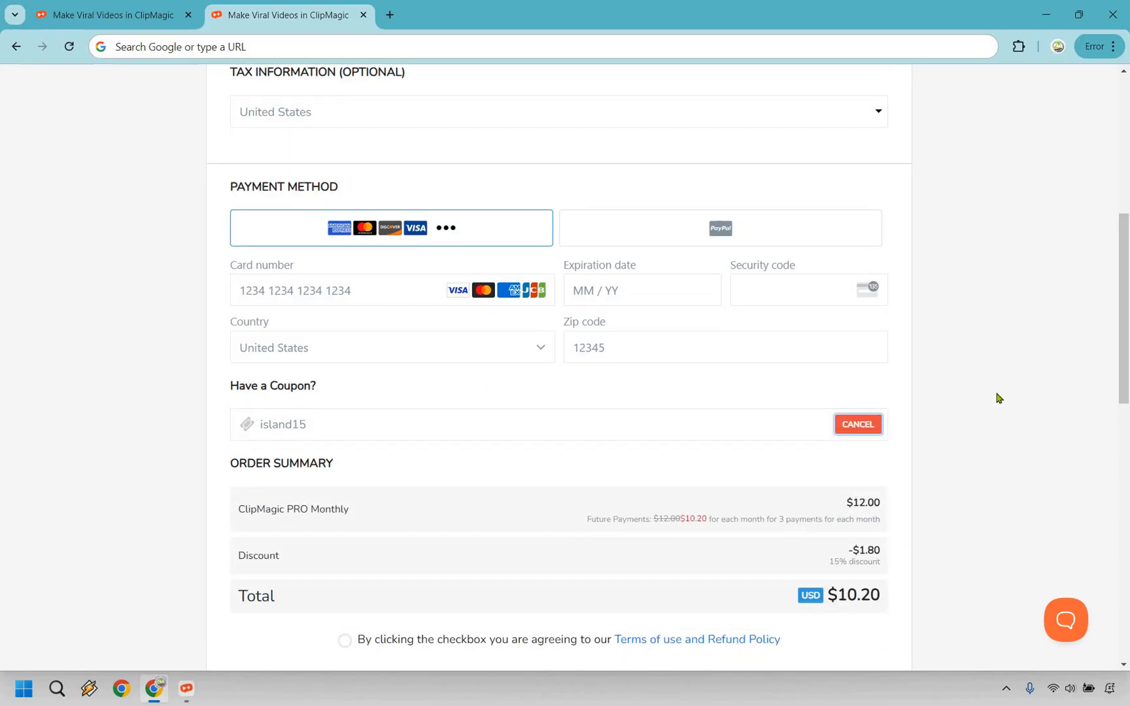
pyautogui.scroll(-1, 999, 397)
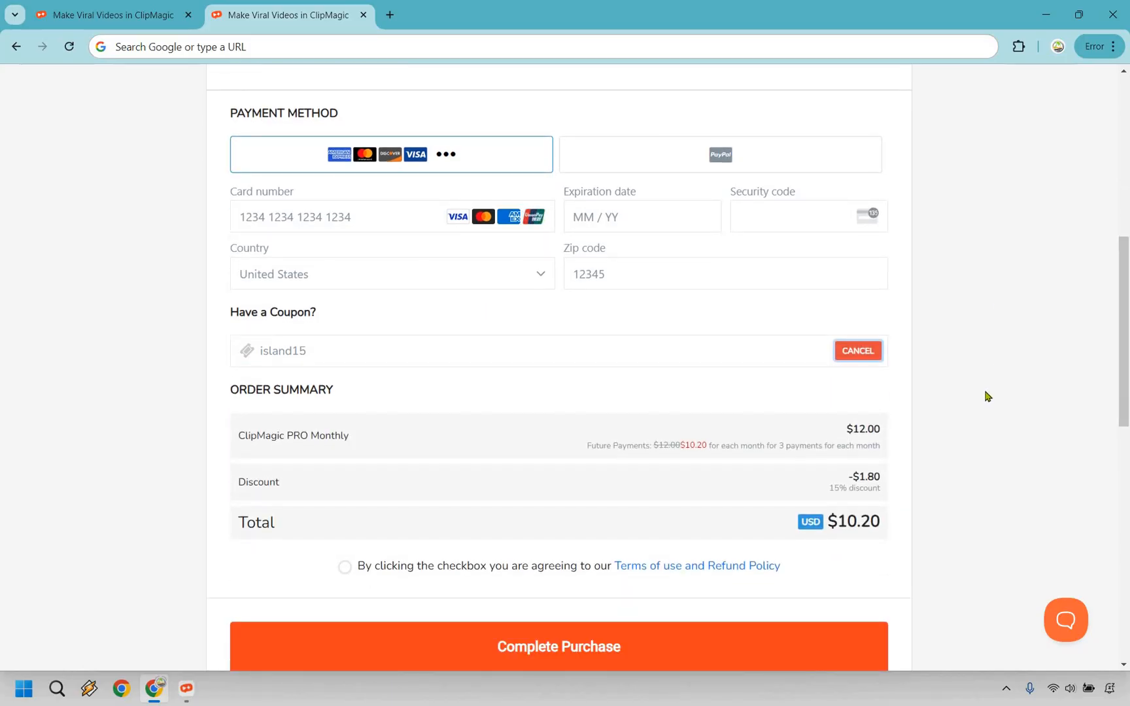